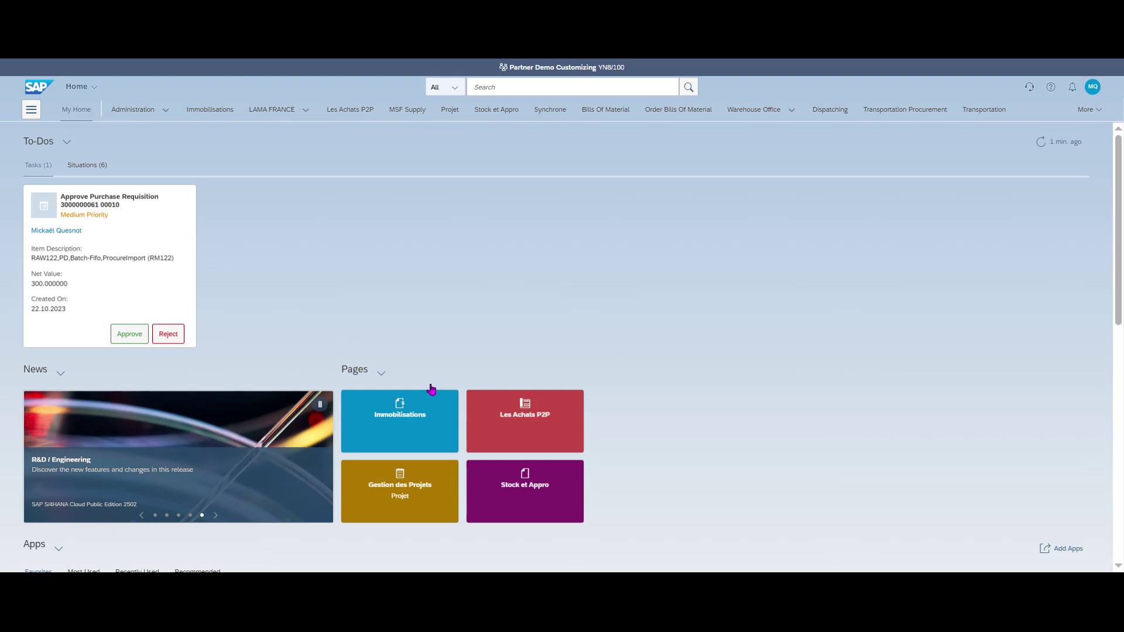
left_click(1088, 110)
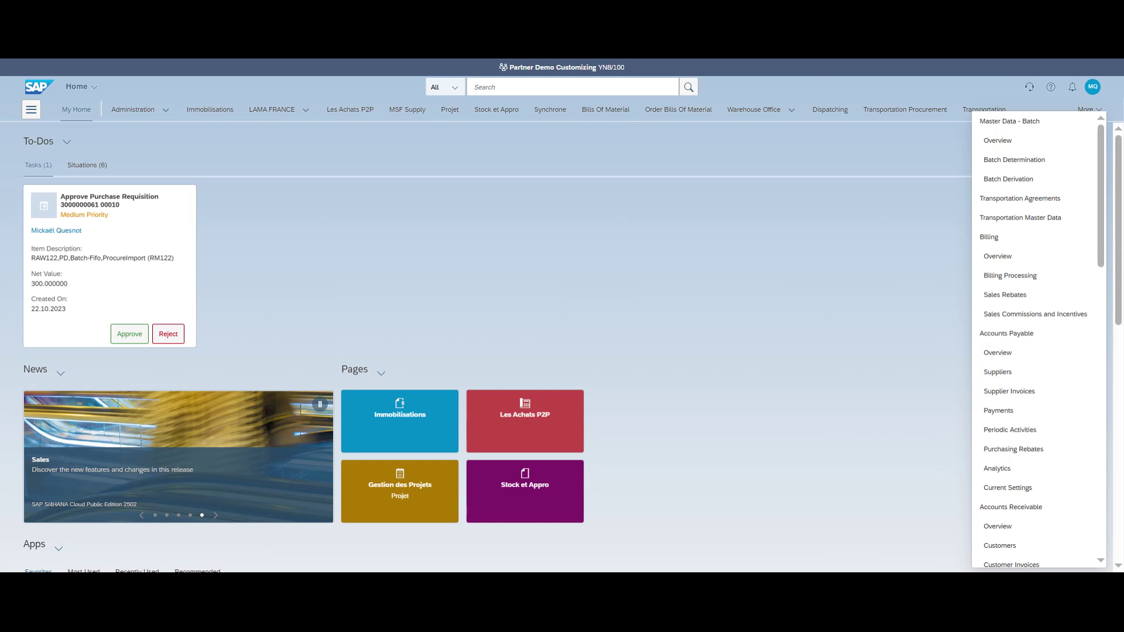
left_click(889, 215)
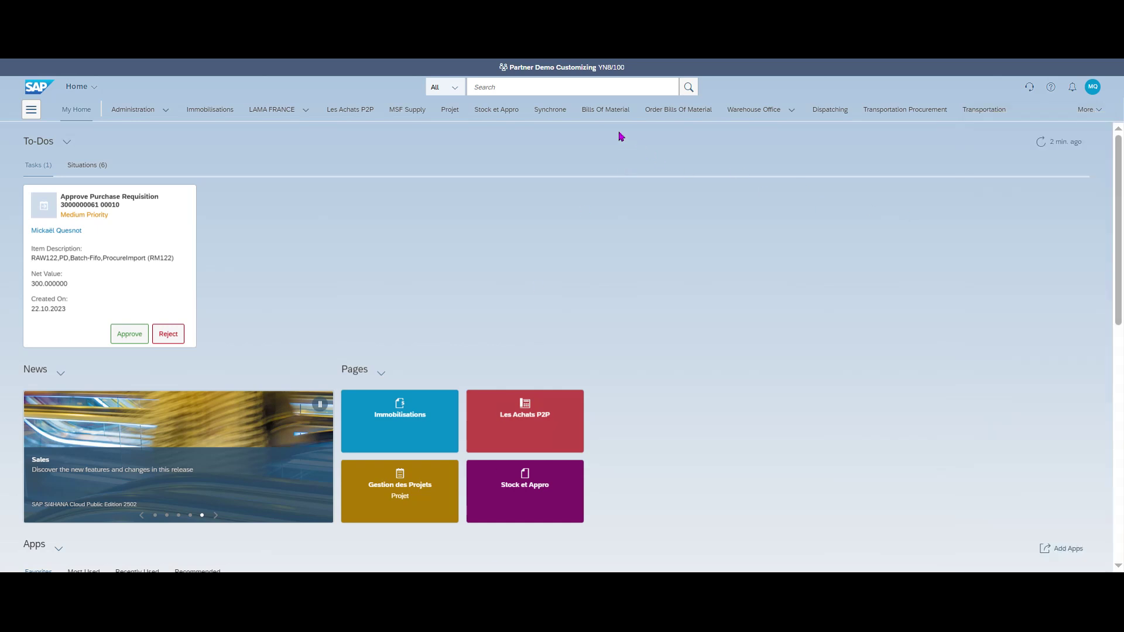
Search only within apps for "Create Billing Documents" and open the version that shows Billing Due List Items
left_click(455, 88)
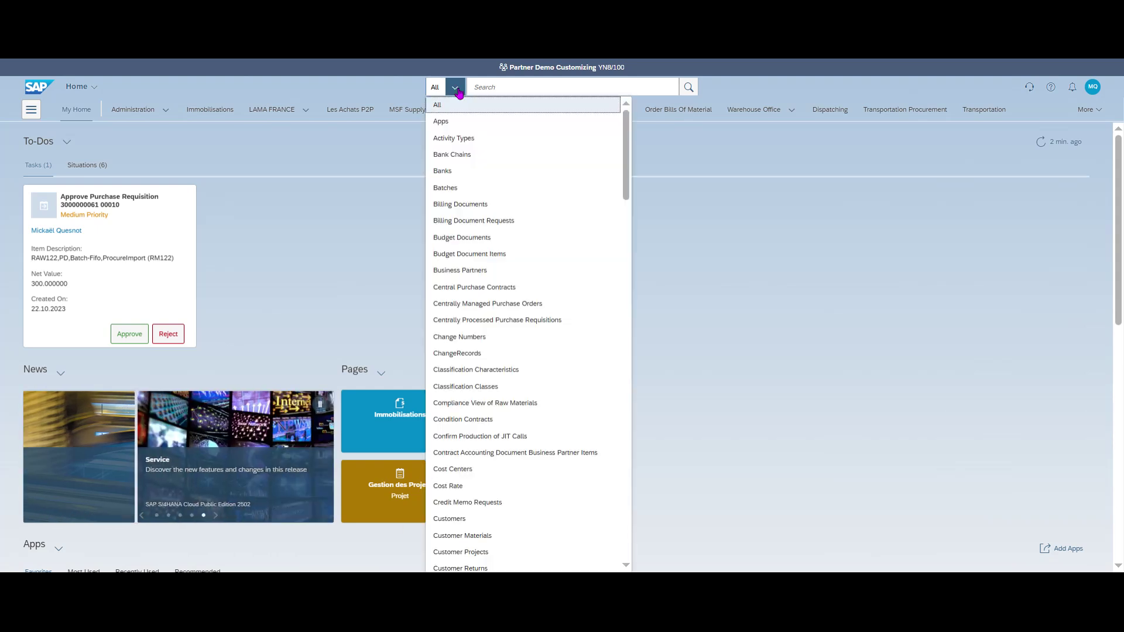
left_click(457, 123)
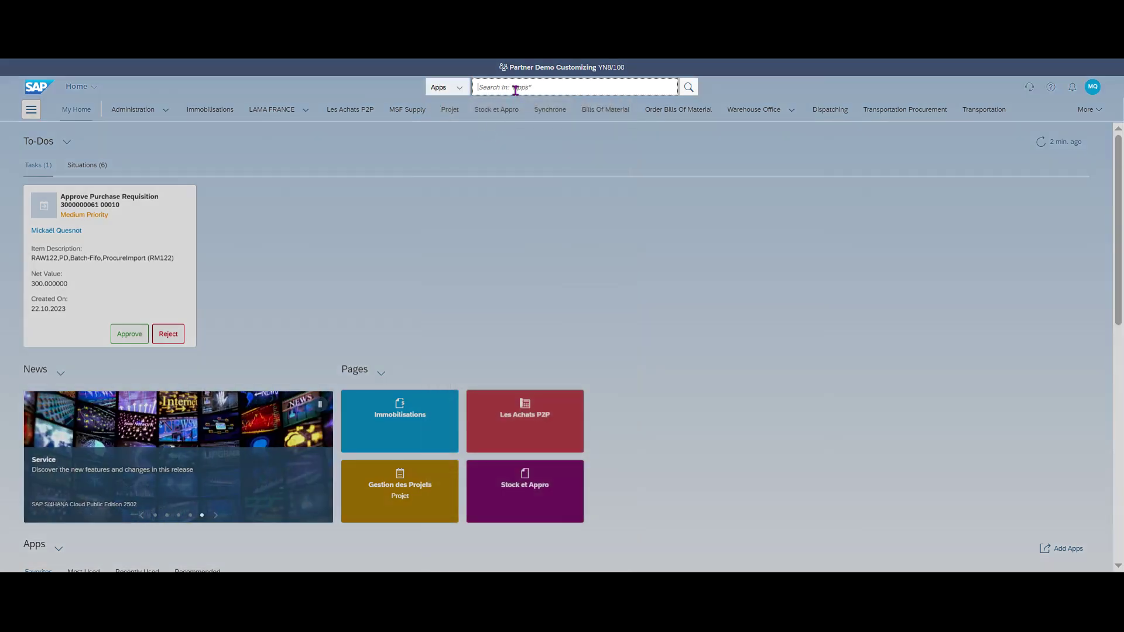
type("Create Billing Documents")
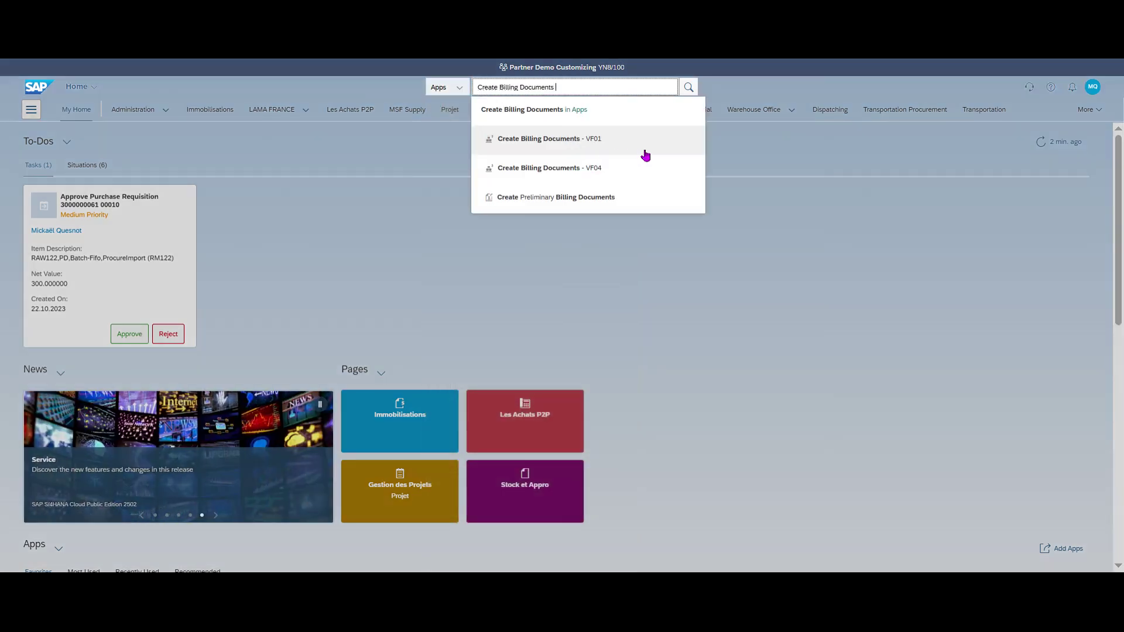
left_click(582, 113)
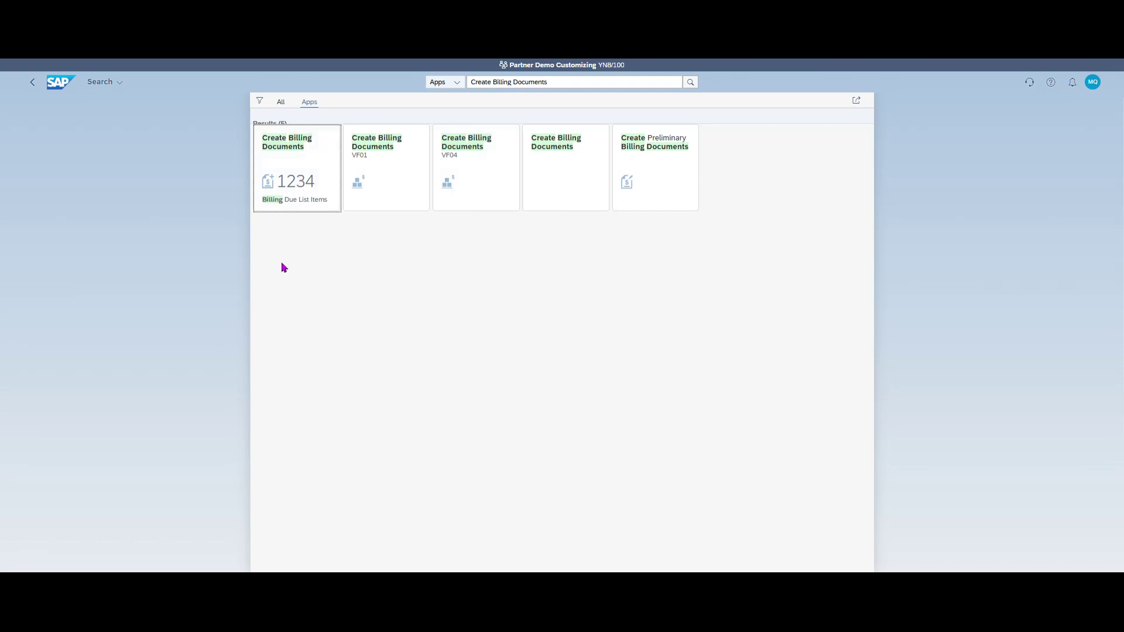
left_click(296, 213)
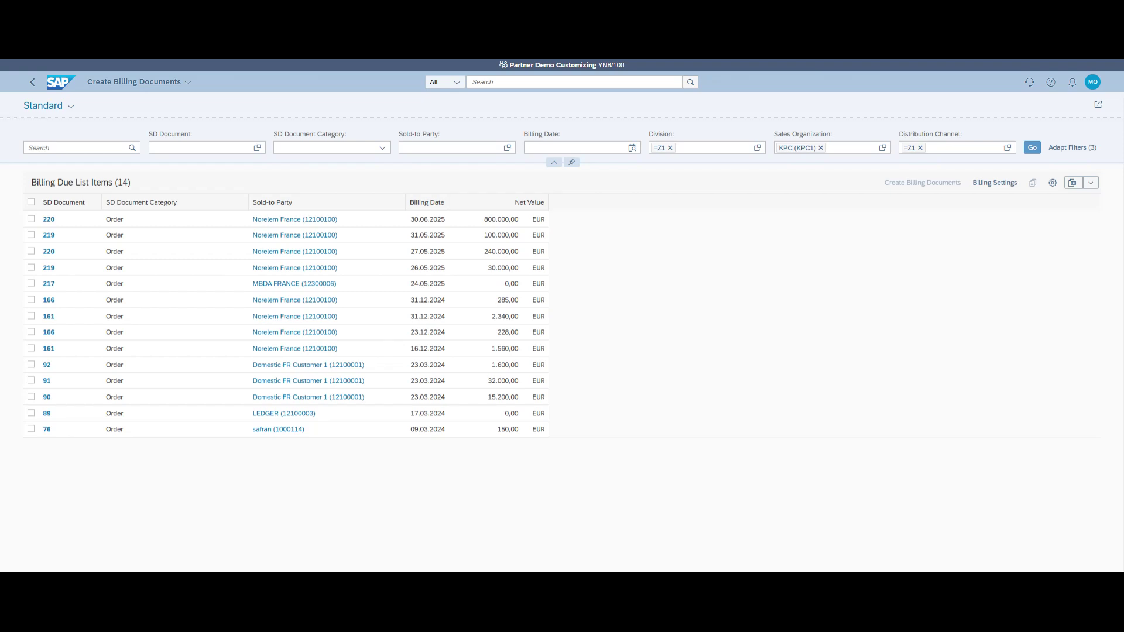
Enable the billing setting for choosing delivery items to be billed and selecting quantities
left_click(995, 183)
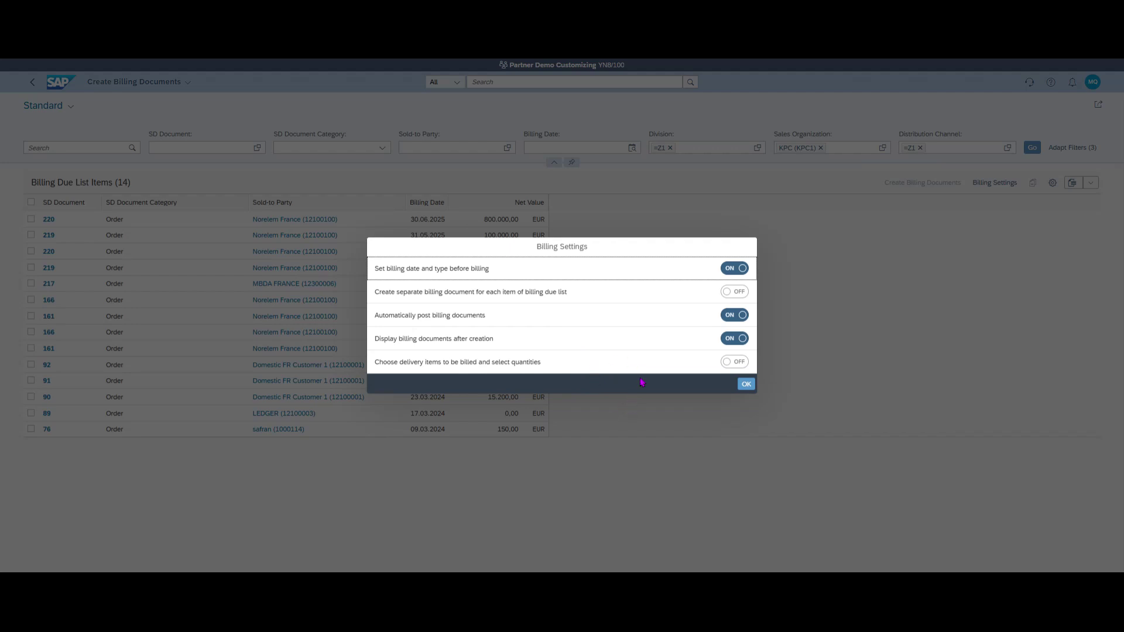
left_click(742, 362)
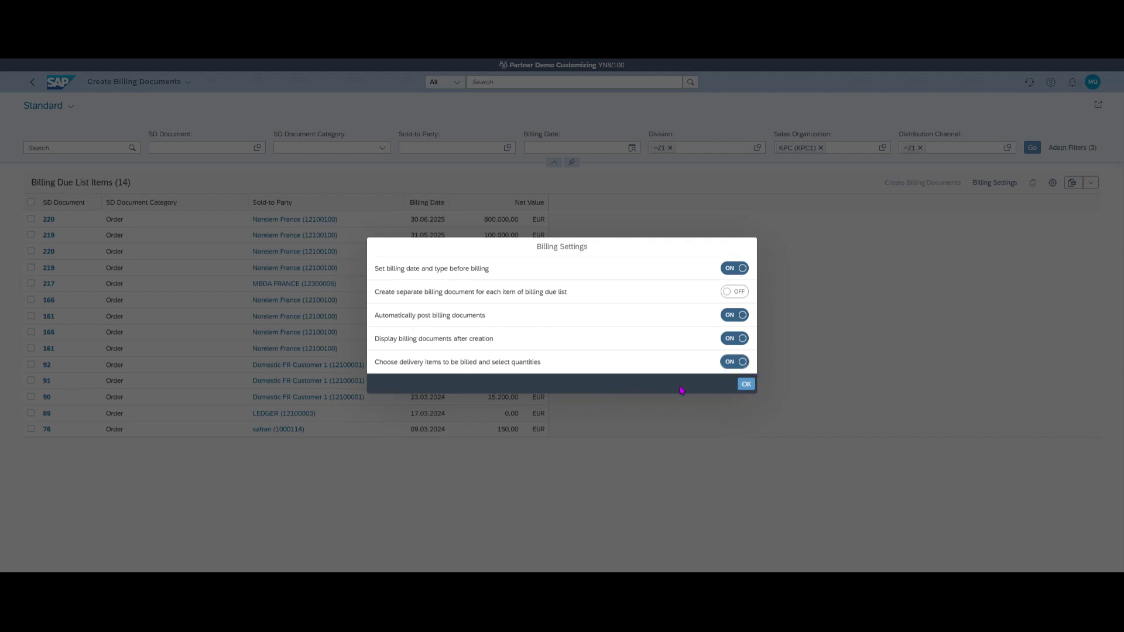
left_click(746, 385)
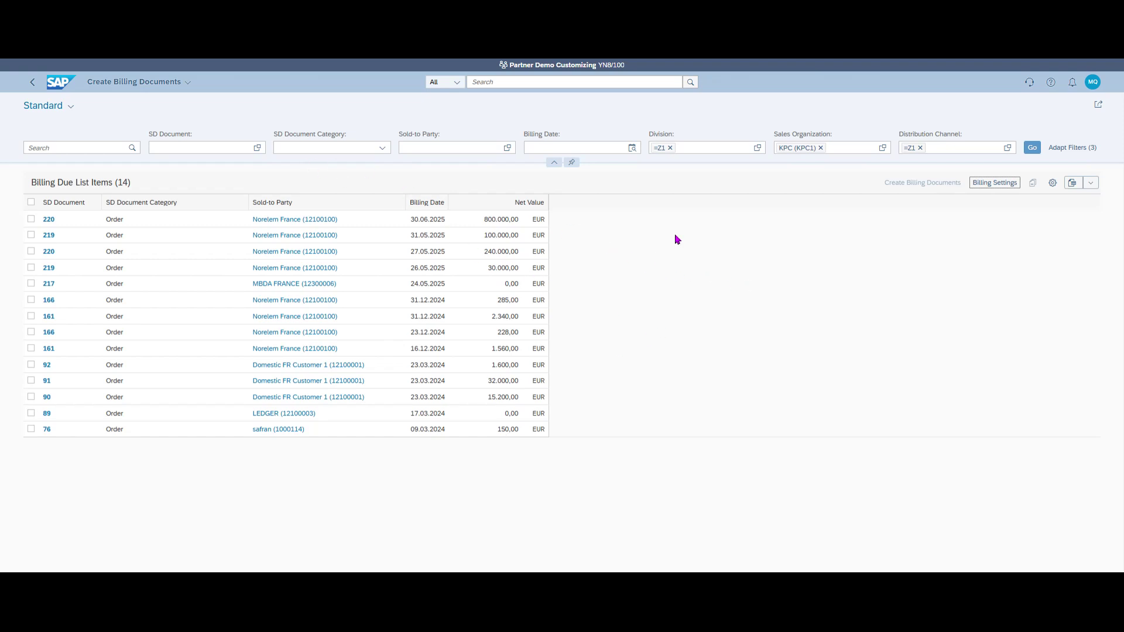
Clear the Division, Sales Organization and Distribution Channel filters of the billing due list
left_click(670, 147)
left_click(821, 149)
left_click(922, 148)
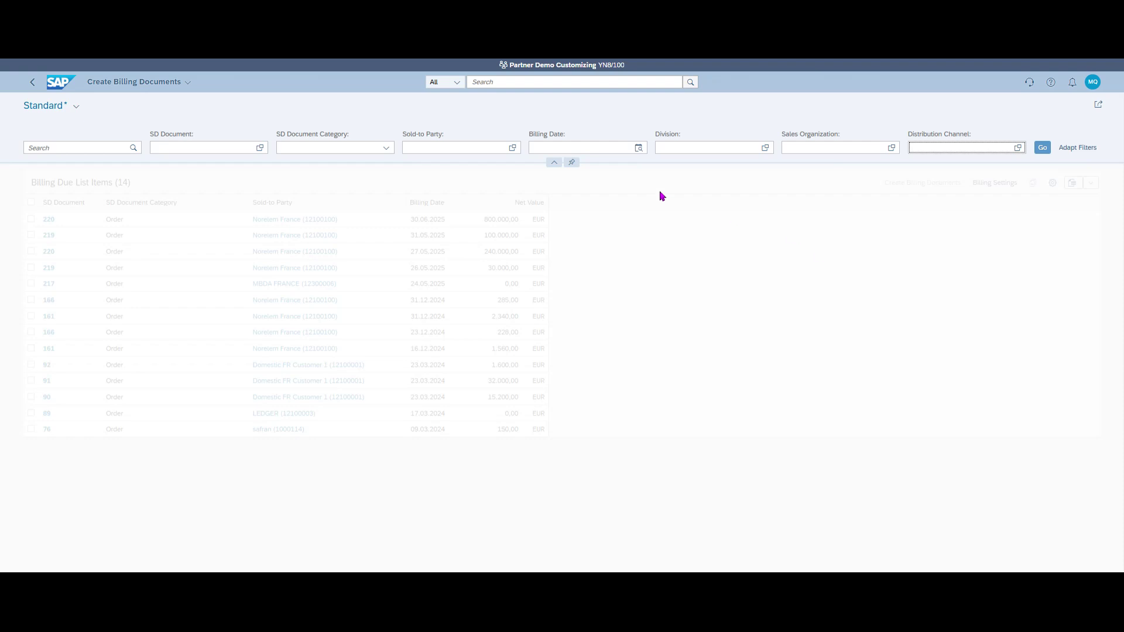
Filter the billing due list to billing dates up to 29.05.2025 and the SD document category Order
left_click(638, 148)
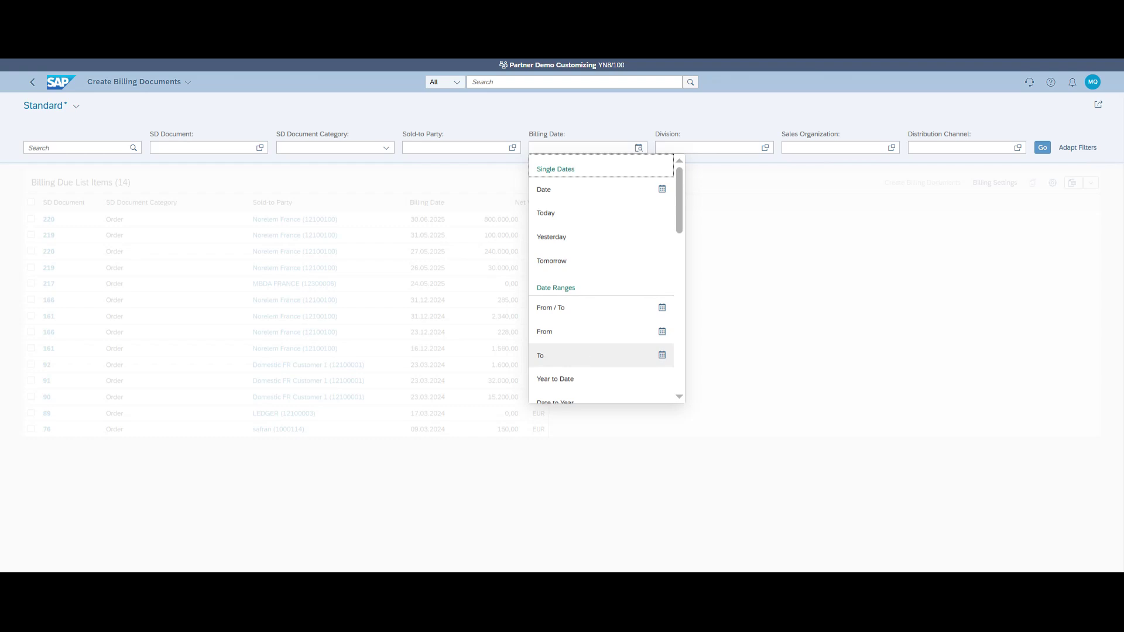
left_click(585, 357)
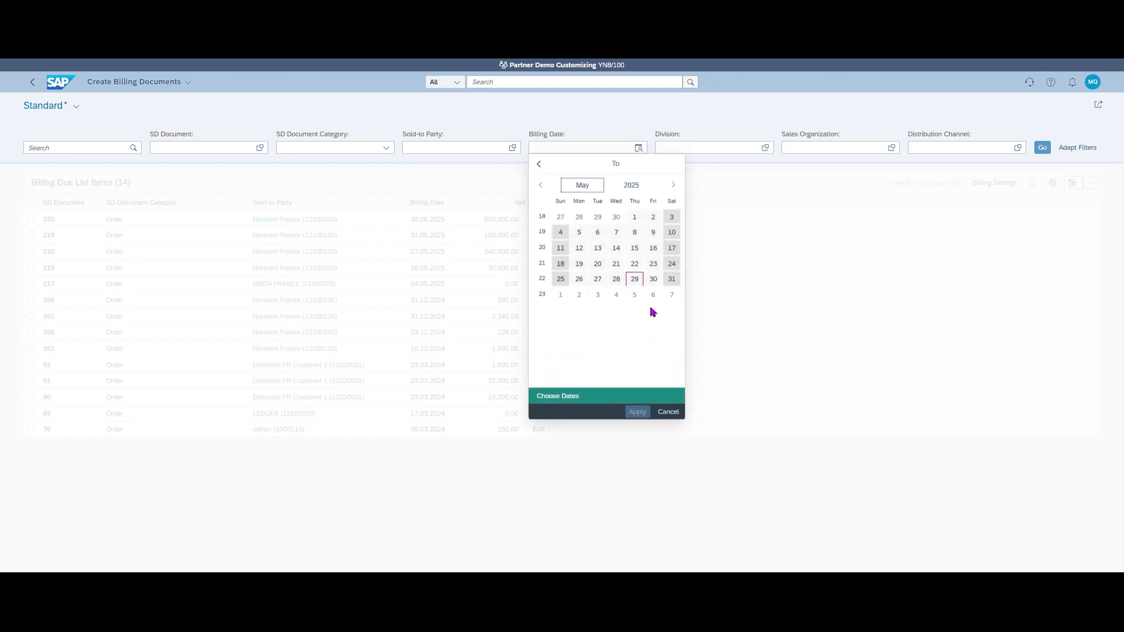
left_click(640, 278)
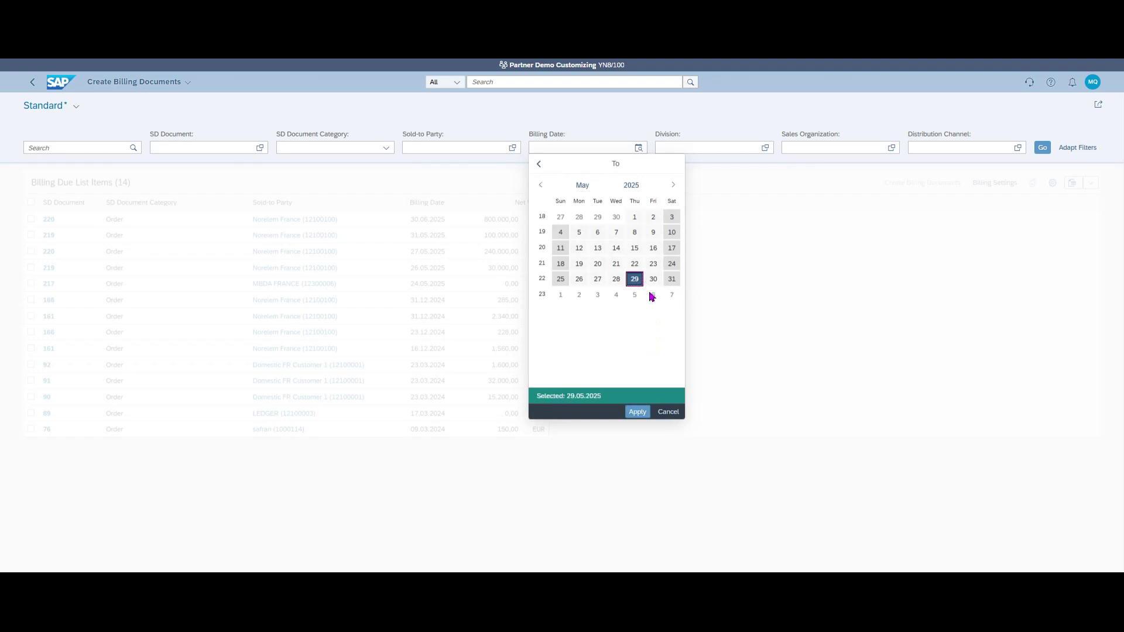
left_click(638, 412)
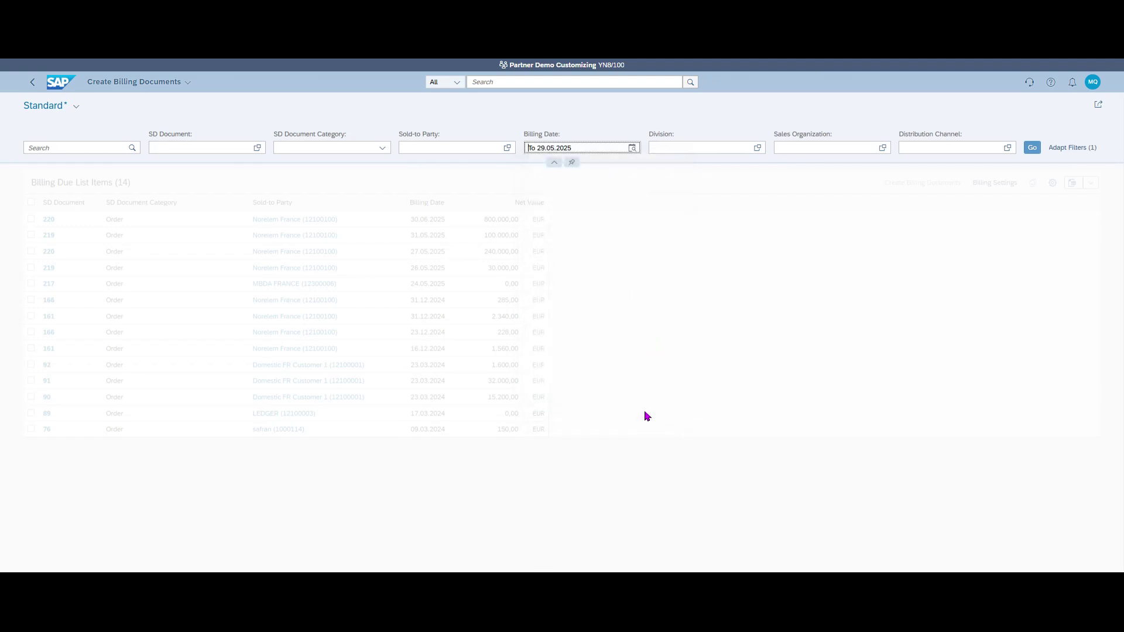
left_click(378, 150)
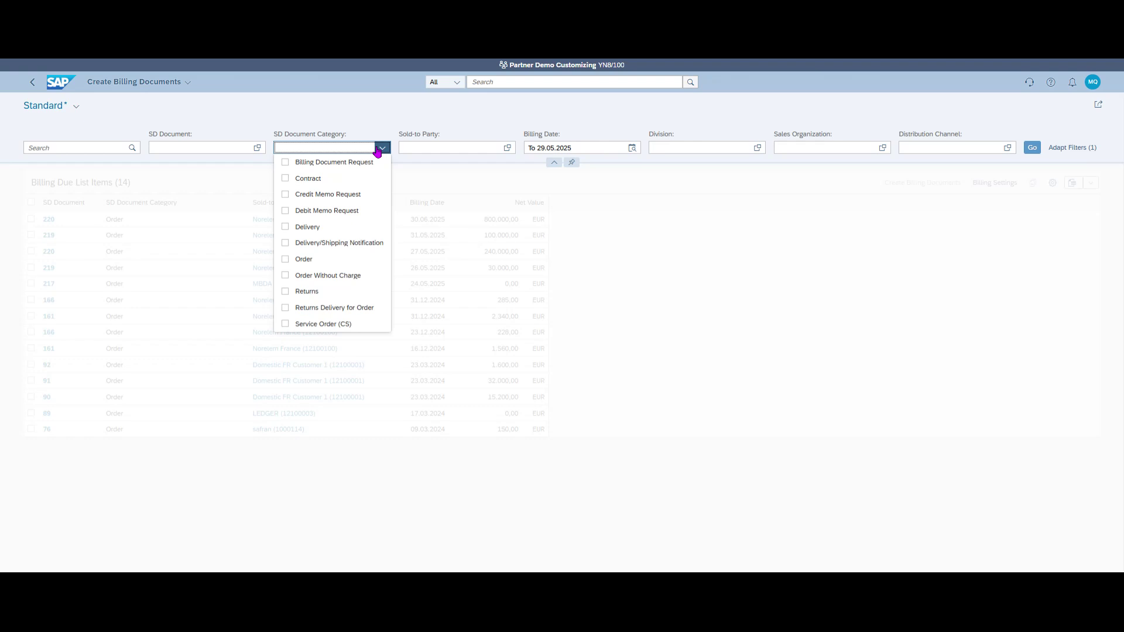
left_click(287, 259)
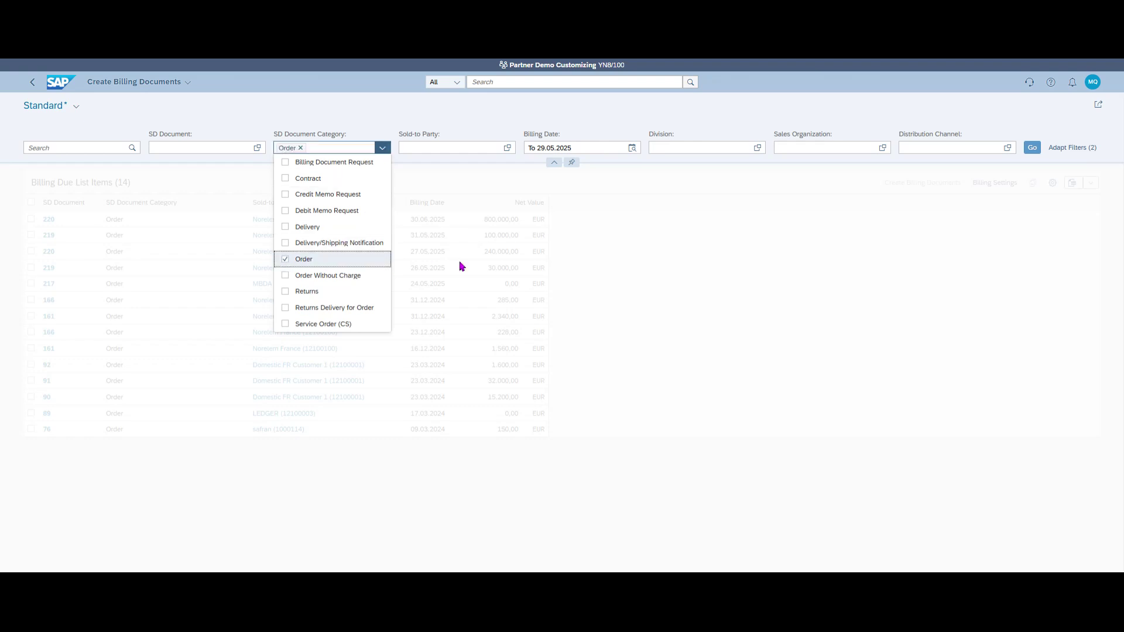
left_click(856, 271)
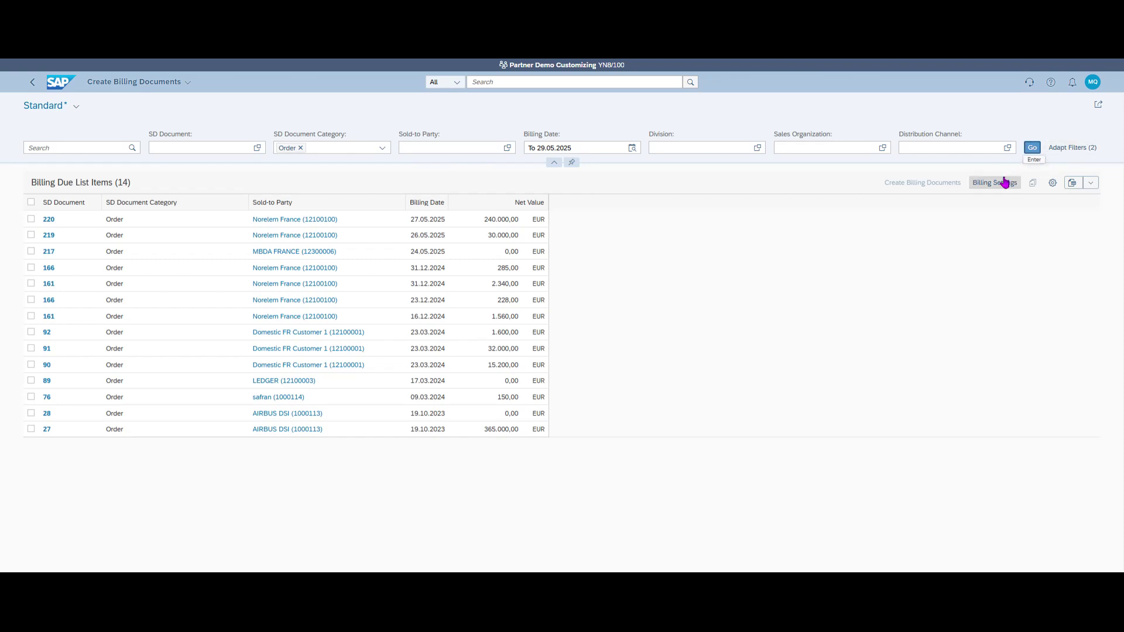
Add the Billing Type column to the billing due list
left_click(1051, 184)
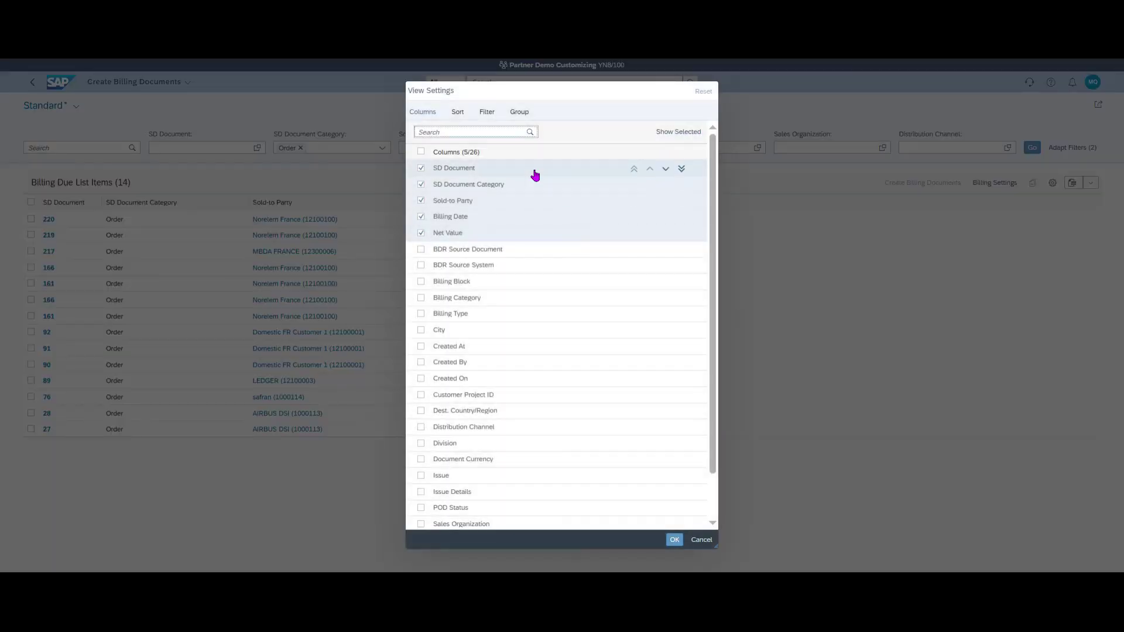
type("bil")
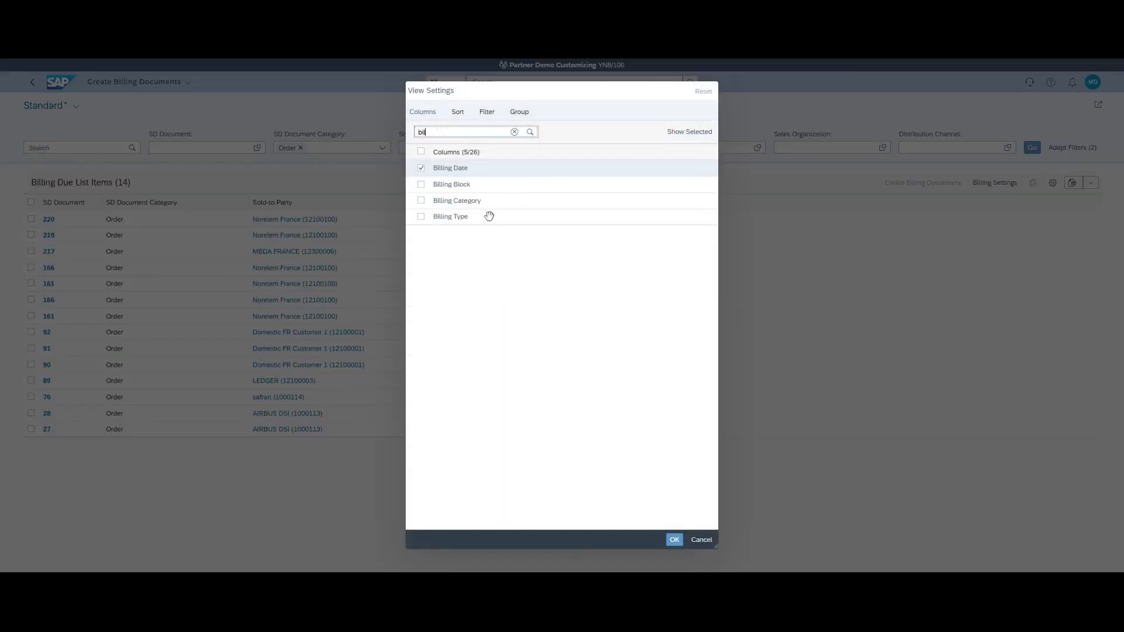
left_click(420, 219)
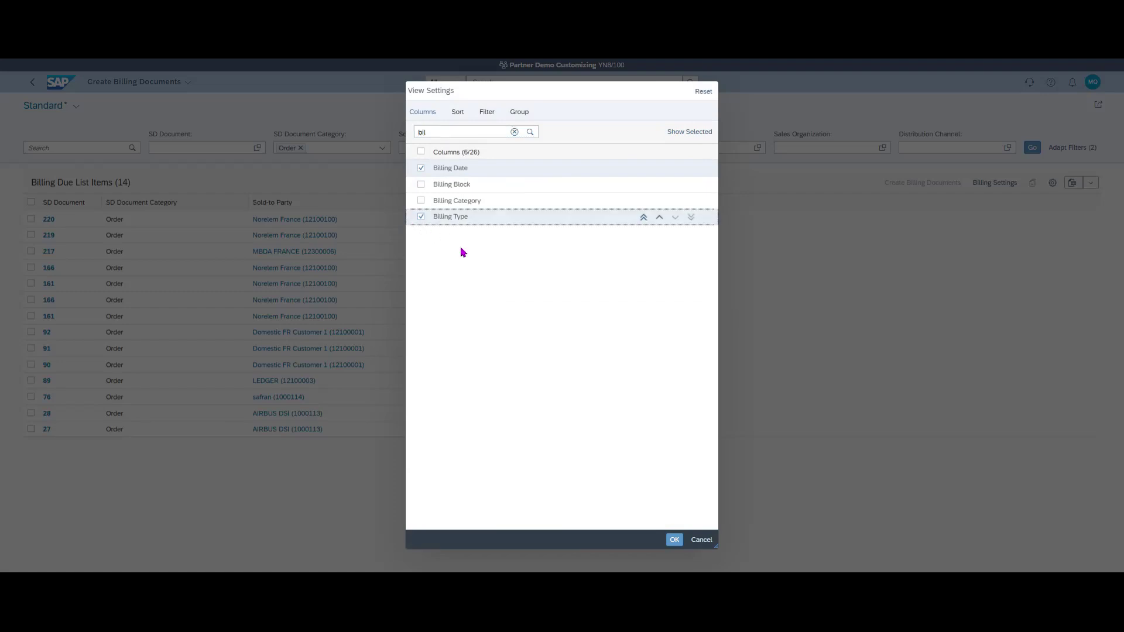
left_click(674, 539)
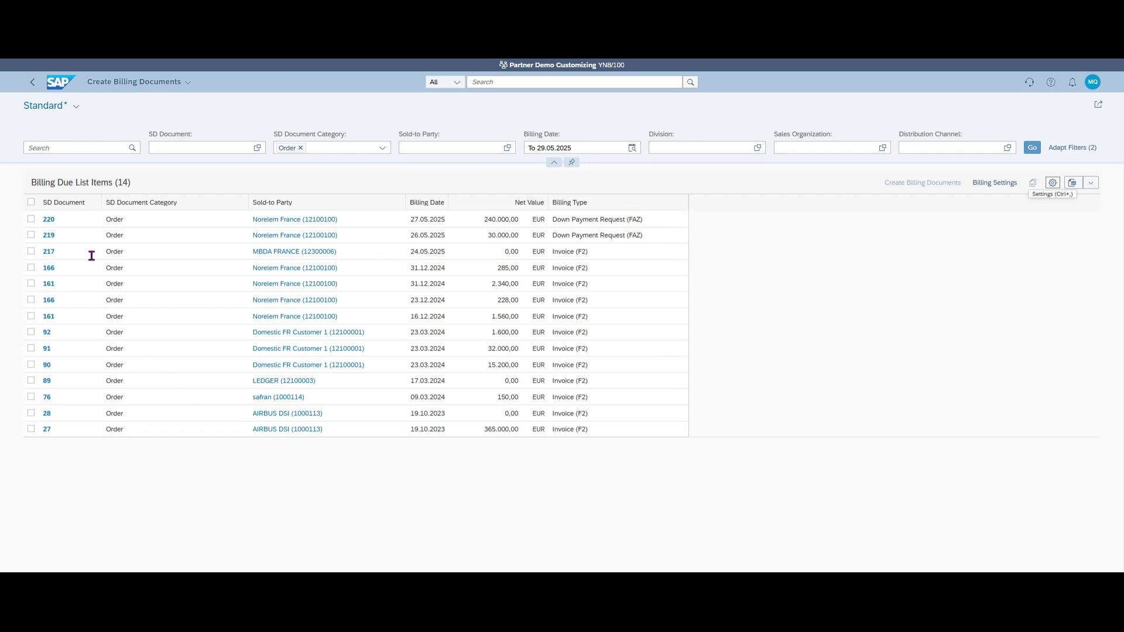
Try to create billing documents for the two Norelem France Down Payment Request (FAZ) items with billing date 27.05.2025, leaving the billing type empty
left_click(31, 219)
left_click(31, 235)
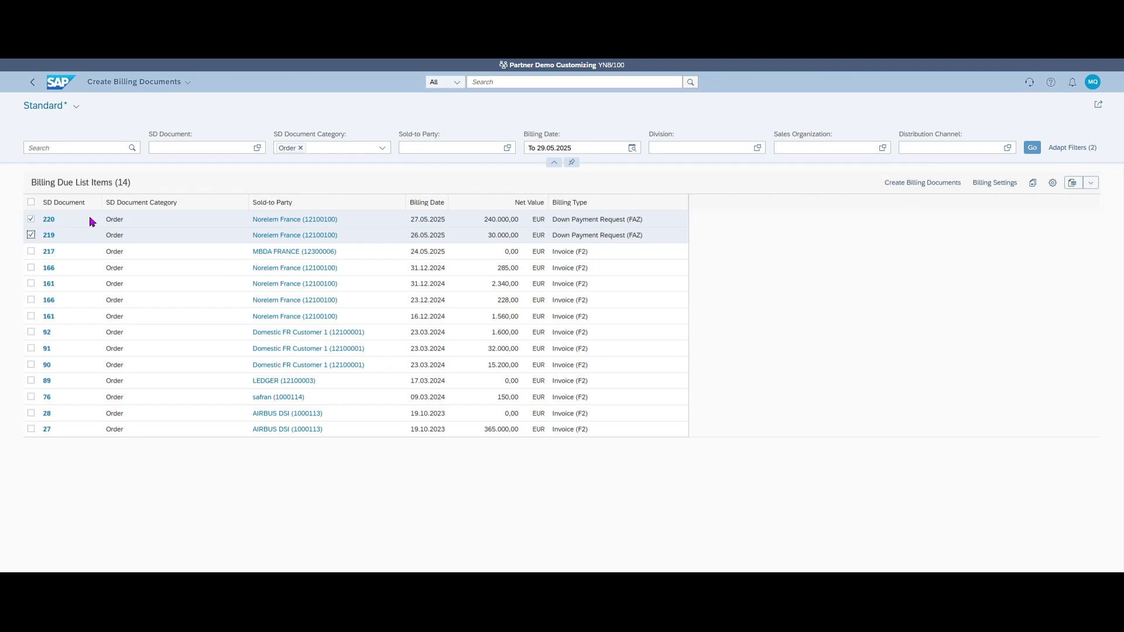
left_click(908, 183)
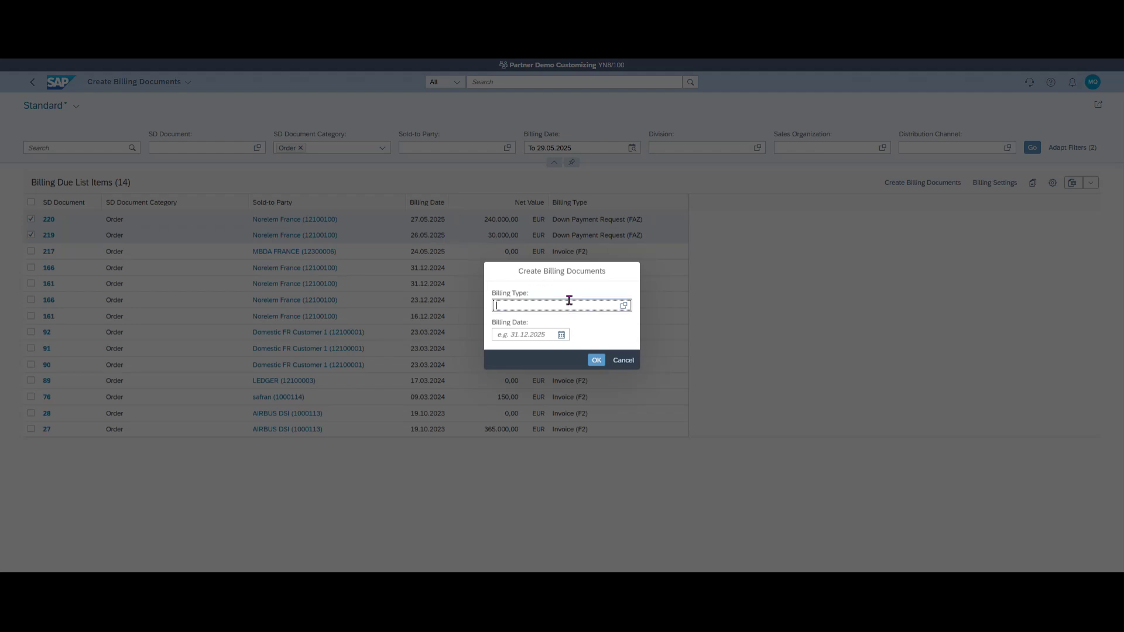
left_click(561, 336)
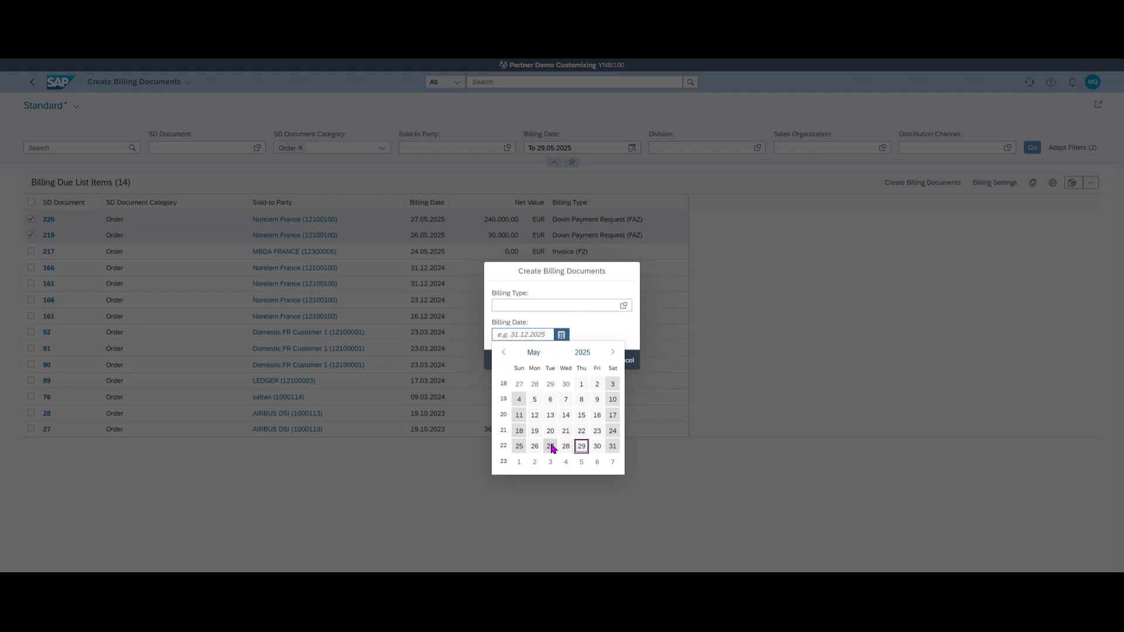
left_click(550, 447)
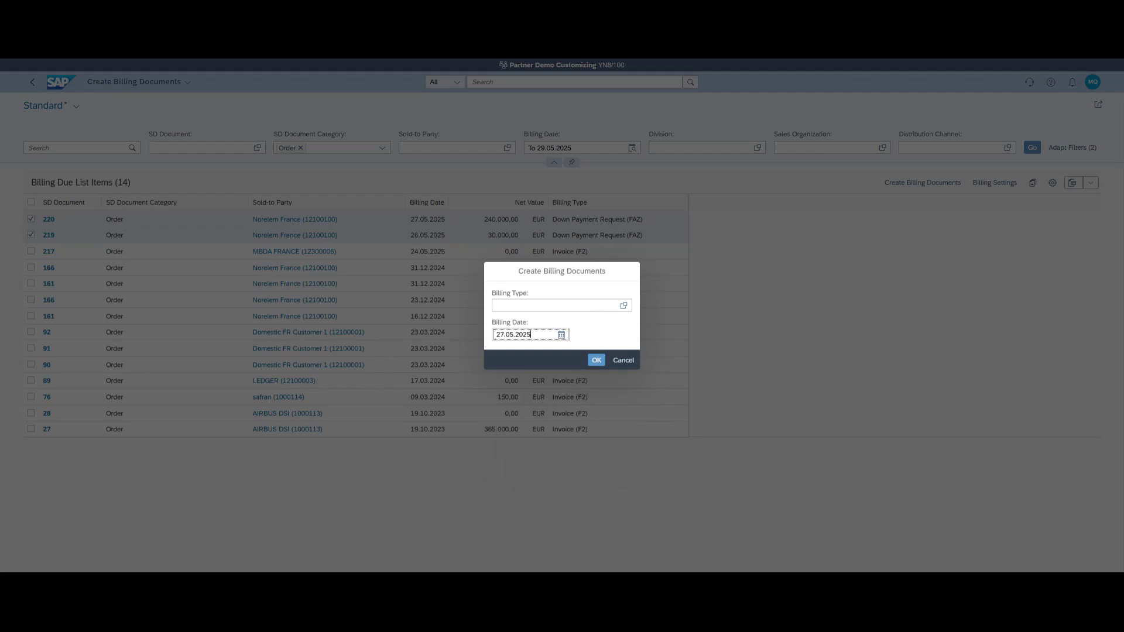
left_click(596, 360)
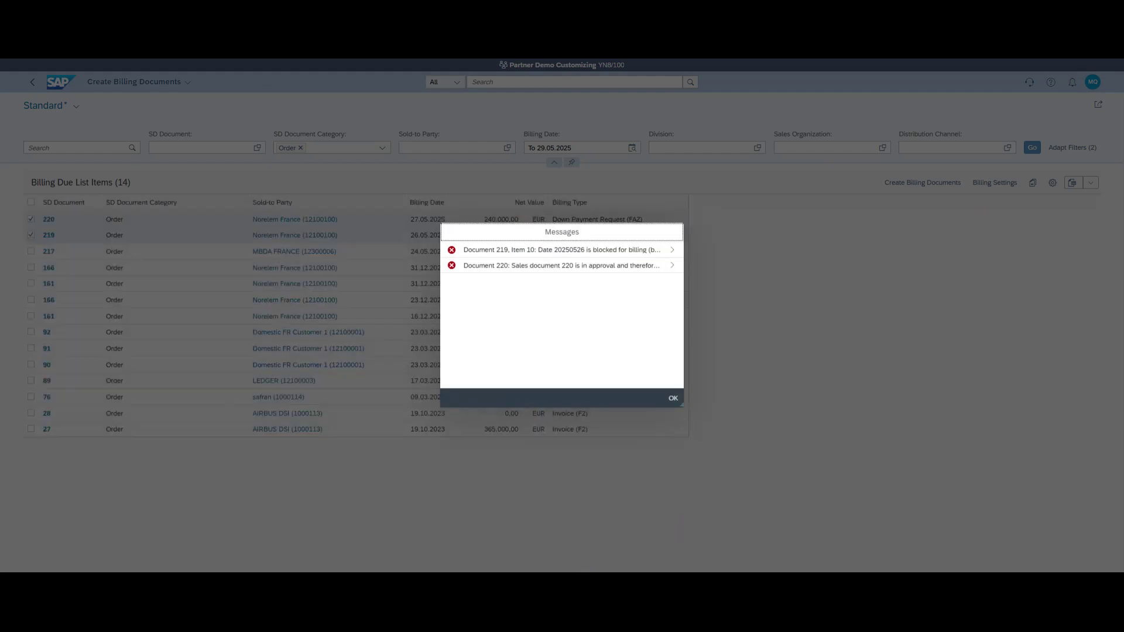
left_click(568, 343)
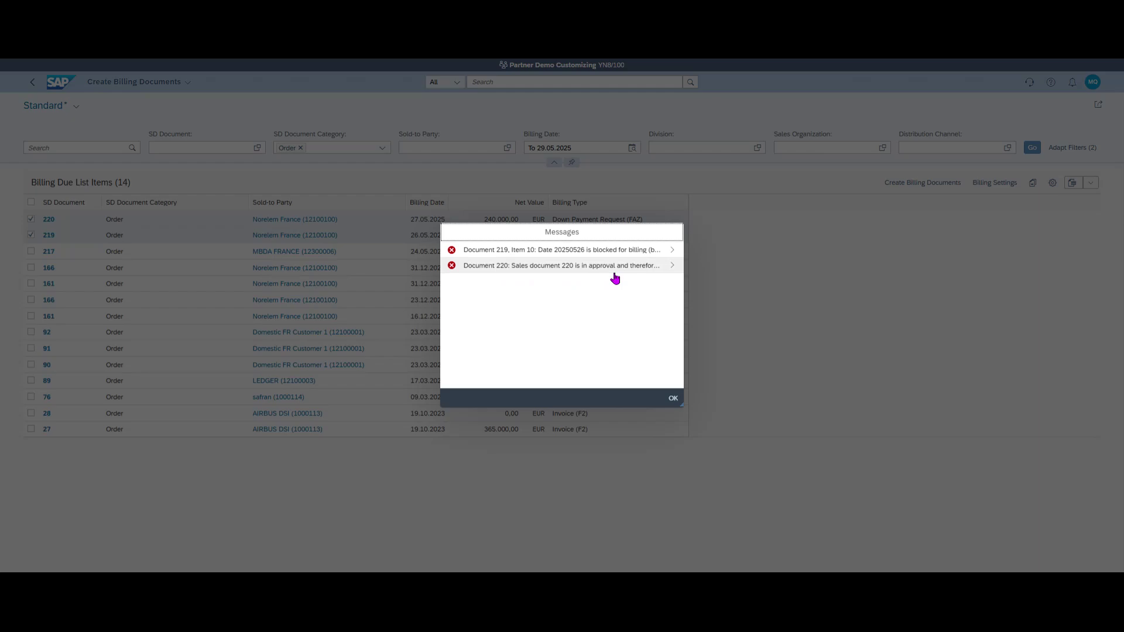
left_click(672, 397)
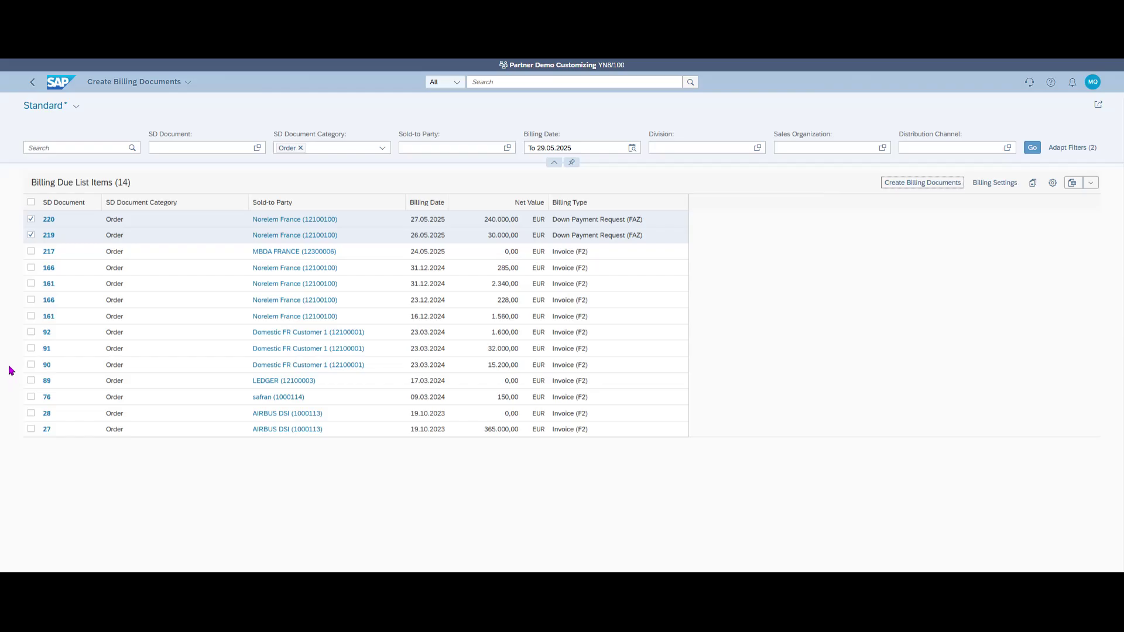
Deselect the item dated 26.05.2025, try to open the 27.05.2025 item's sales order for changes, and return to the due list
left_click(32, 236)
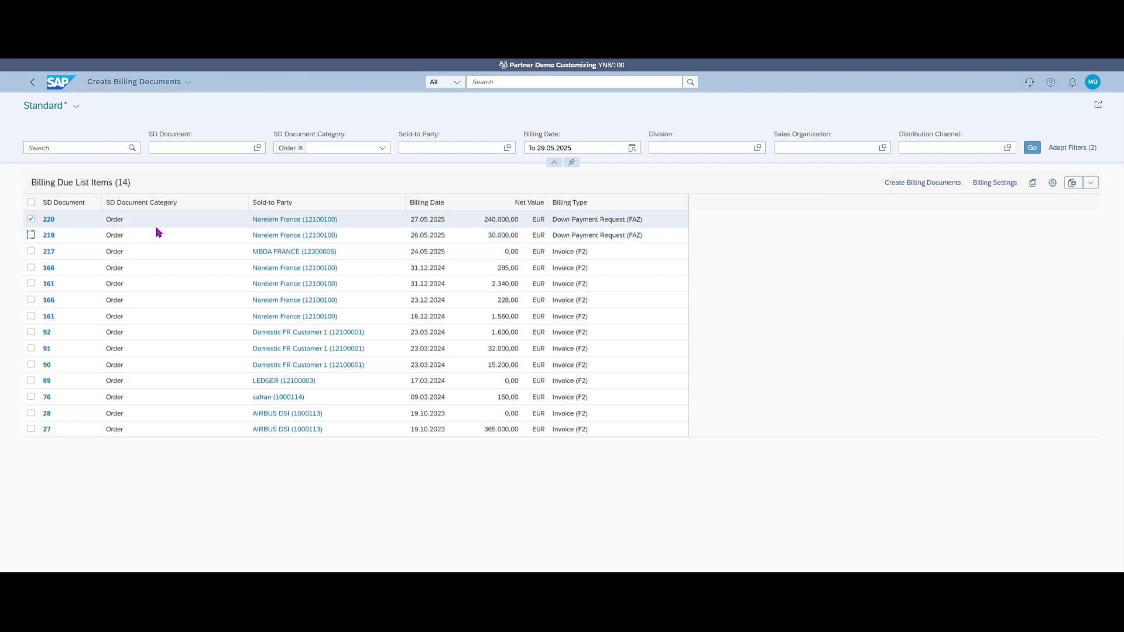
left_click(51, 221)
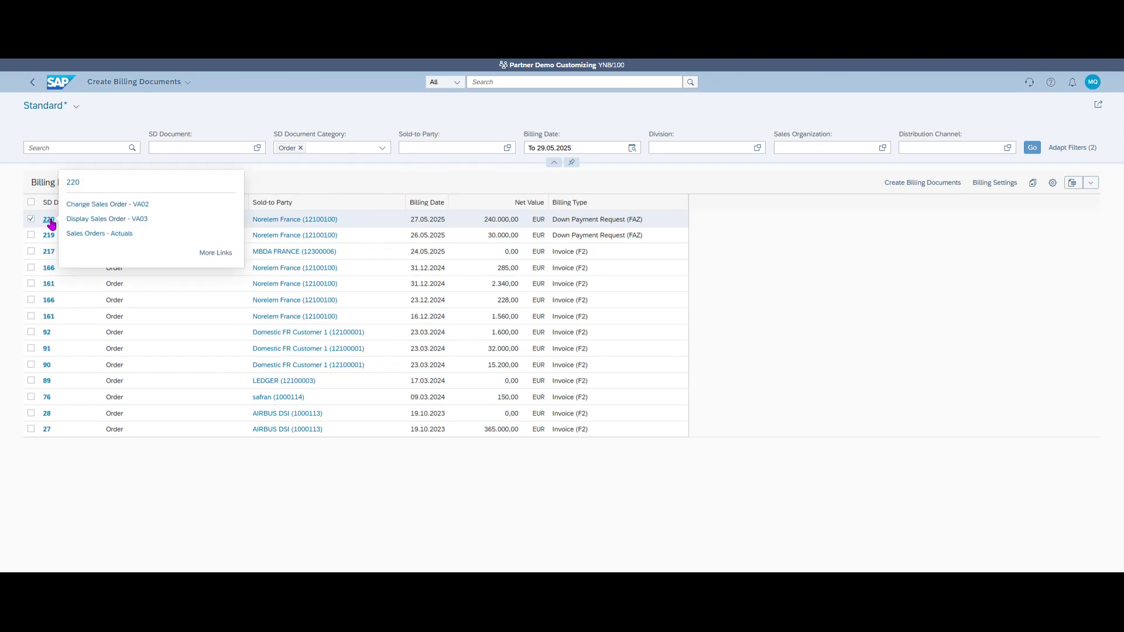
left_click(129, 204)
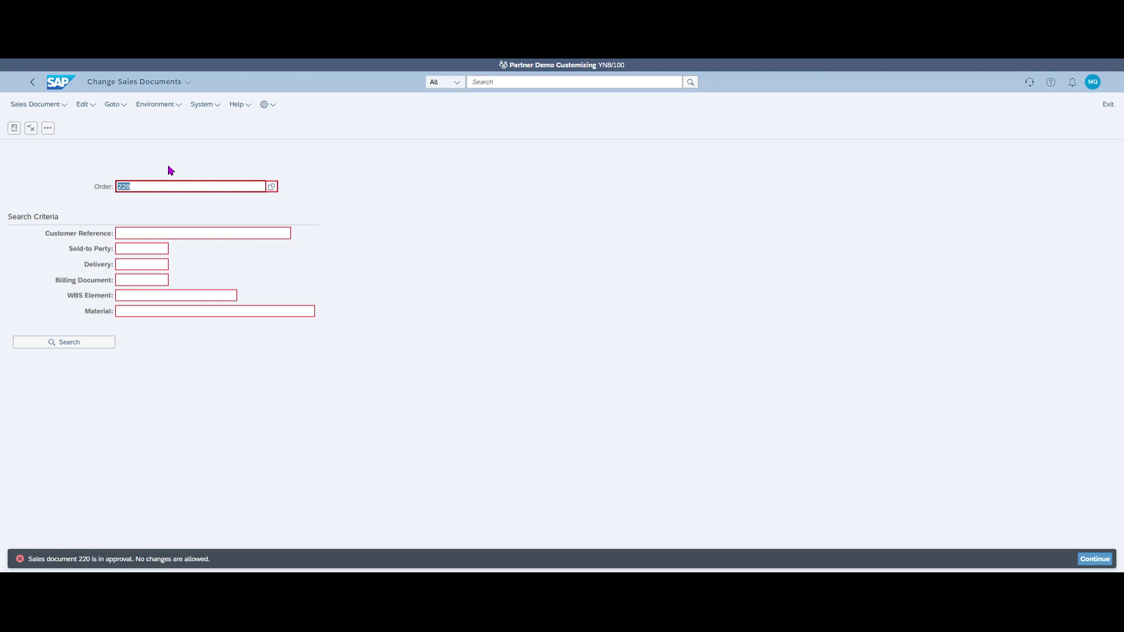
left_click(29, 83)
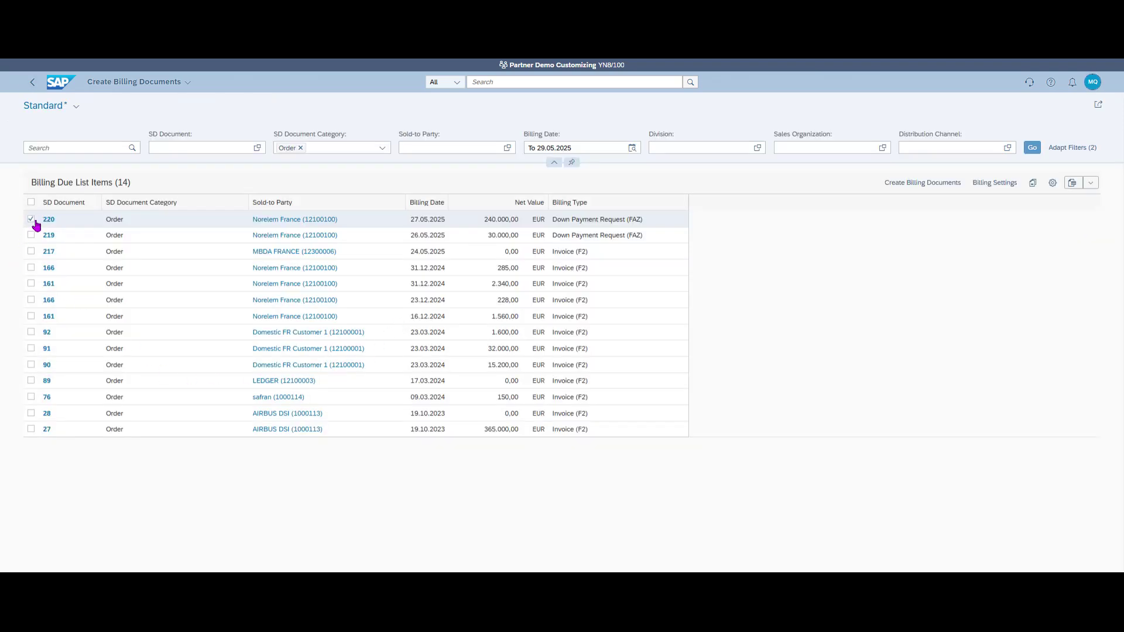
Deselect the item dated 27.05.2025 and open the sales order of the 26.05.2025 down payment item for changes
left_click(31, 219)
left_click(48, 235)
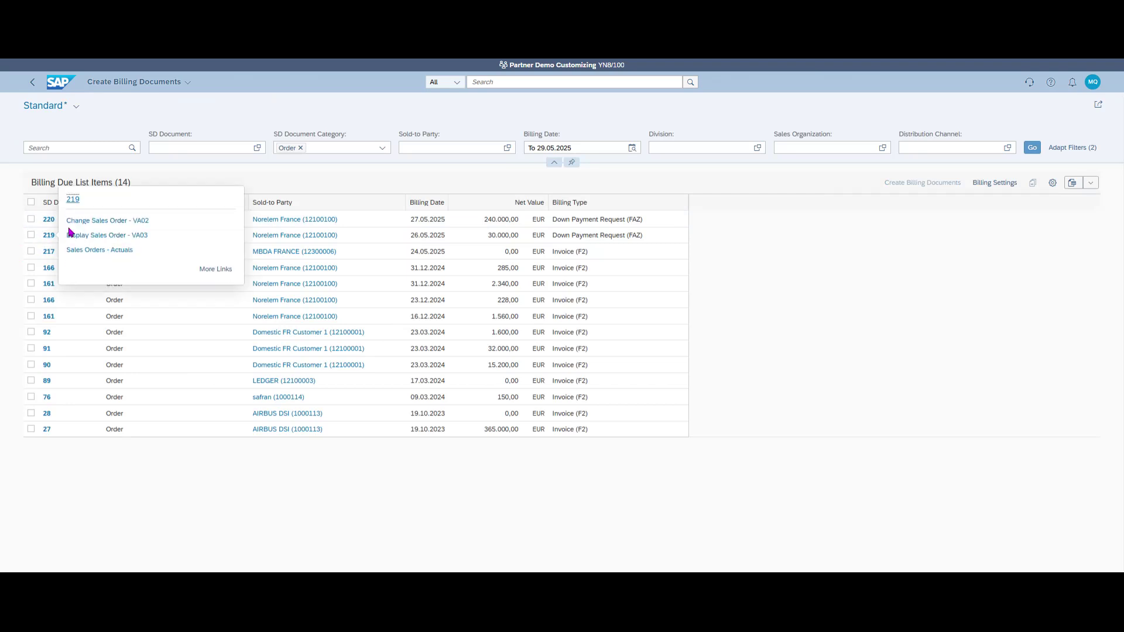
left_click(91, 221)
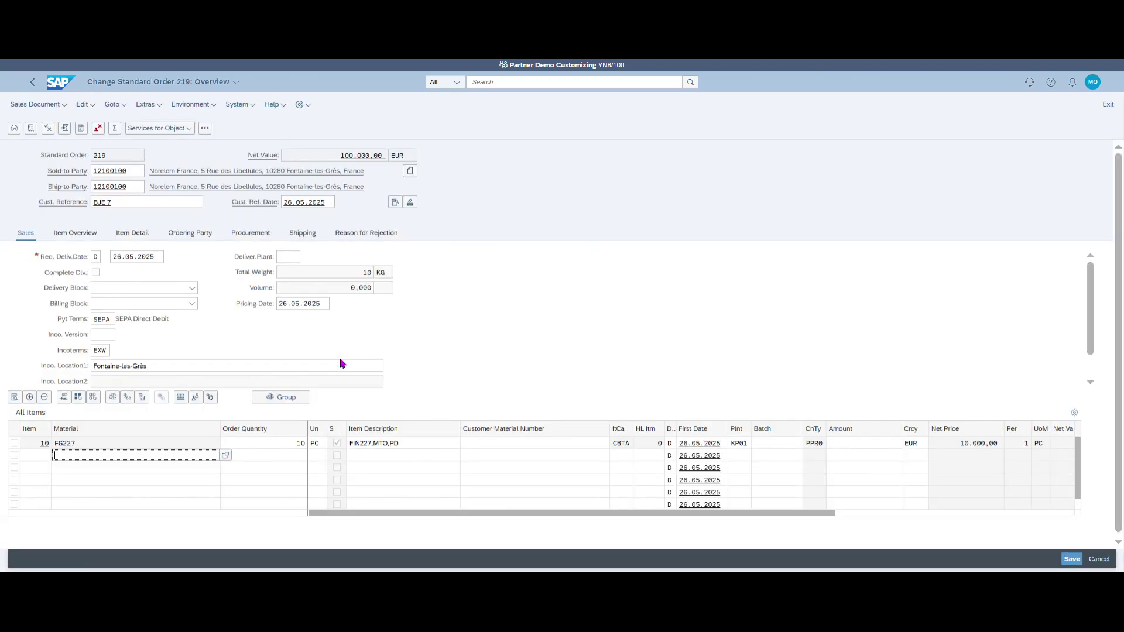
Open the billing plan of the sales order's FG227 item and check the Block column of its billing dates
left_click(14, 444)
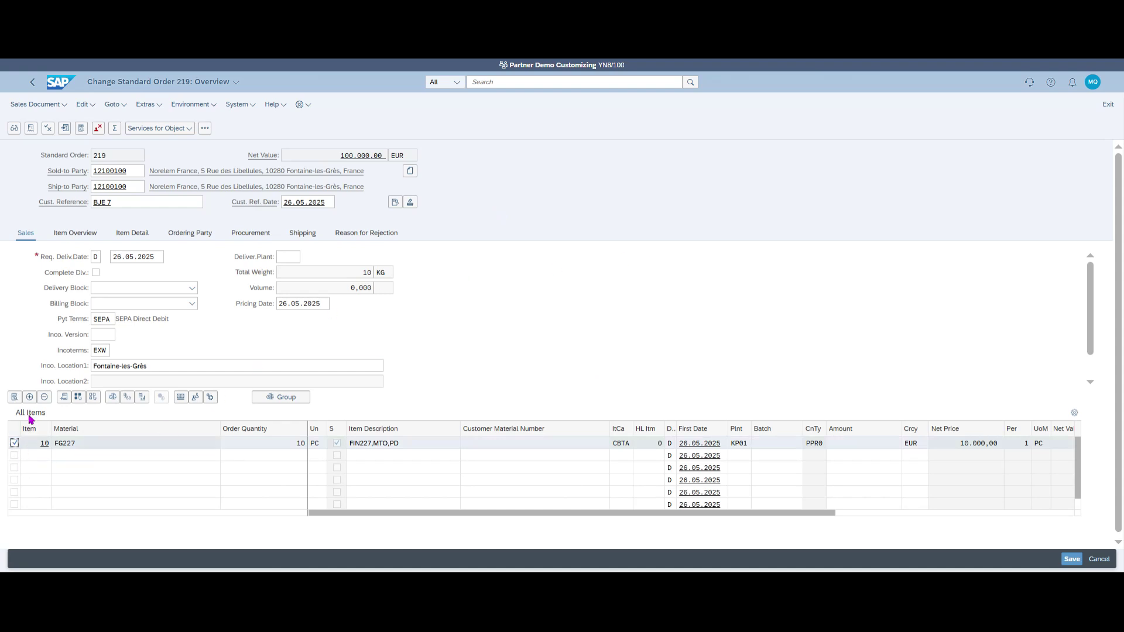
left_click(14, 397)
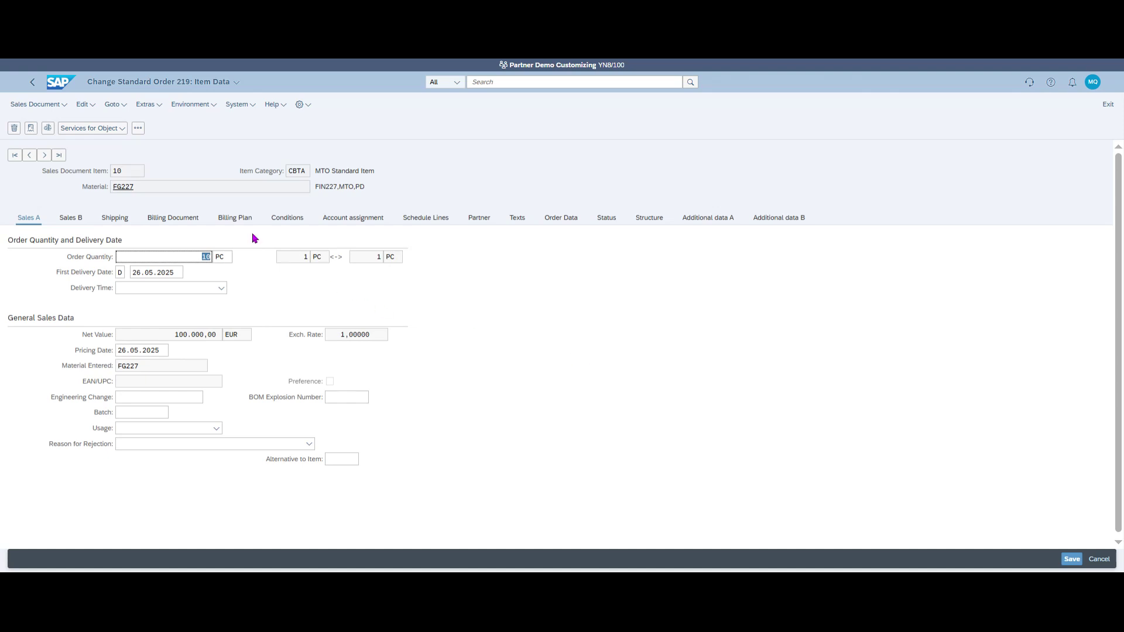
left_click(234, 217)
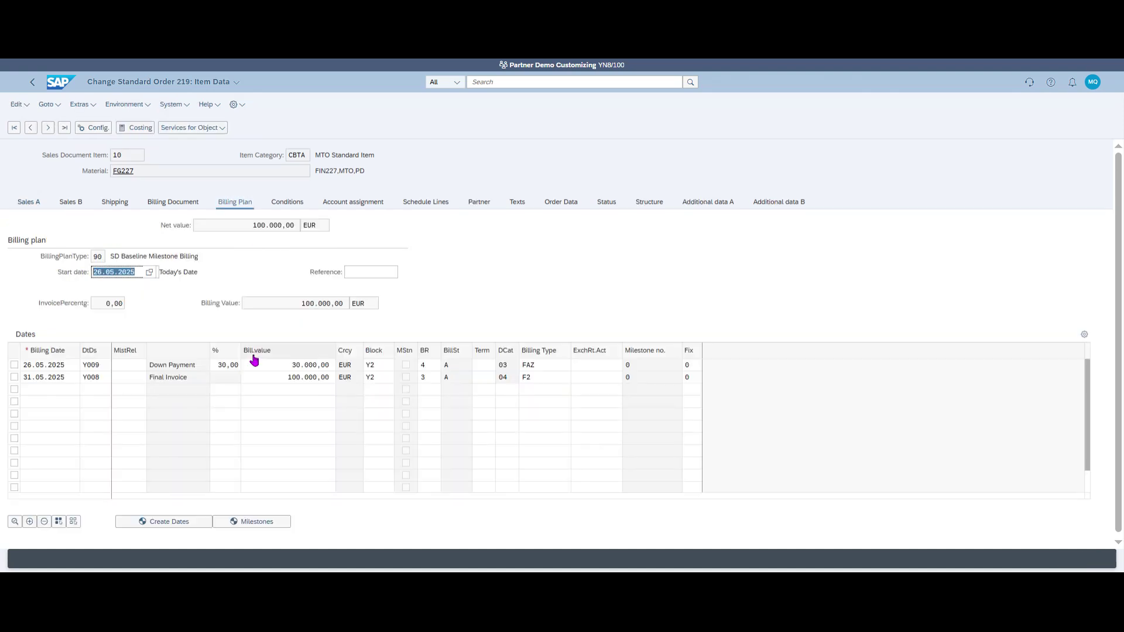
left_click(378, 350)
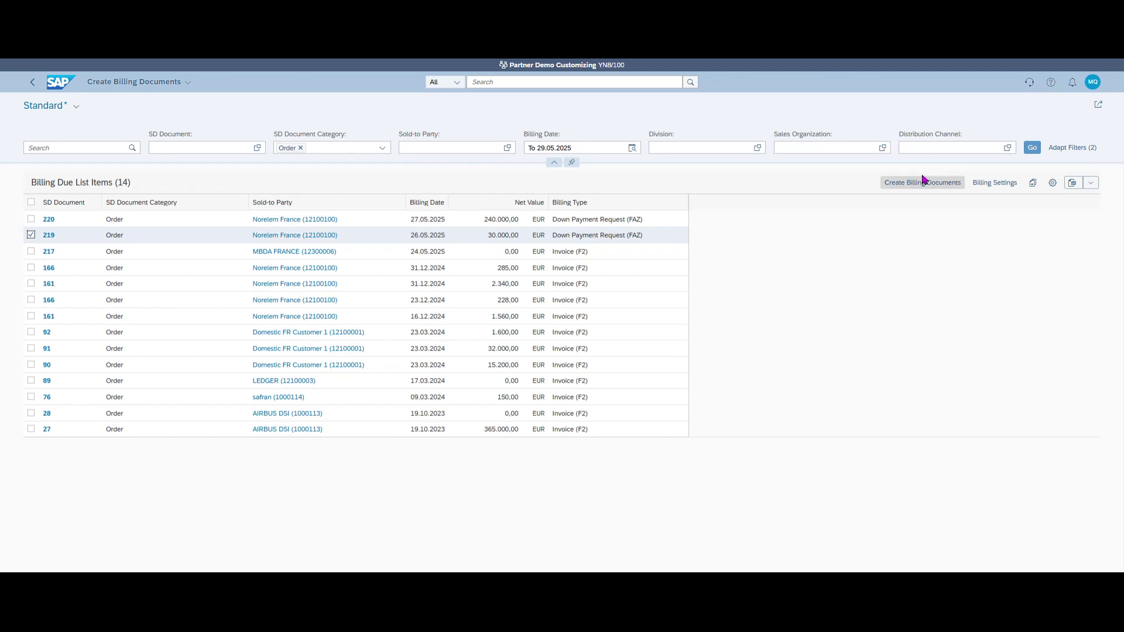
Create the billing document for the selected Down Payment Request (FAZ) item with billing date 27.05.2025, leaving the billing type empty
left_click(923, 183)
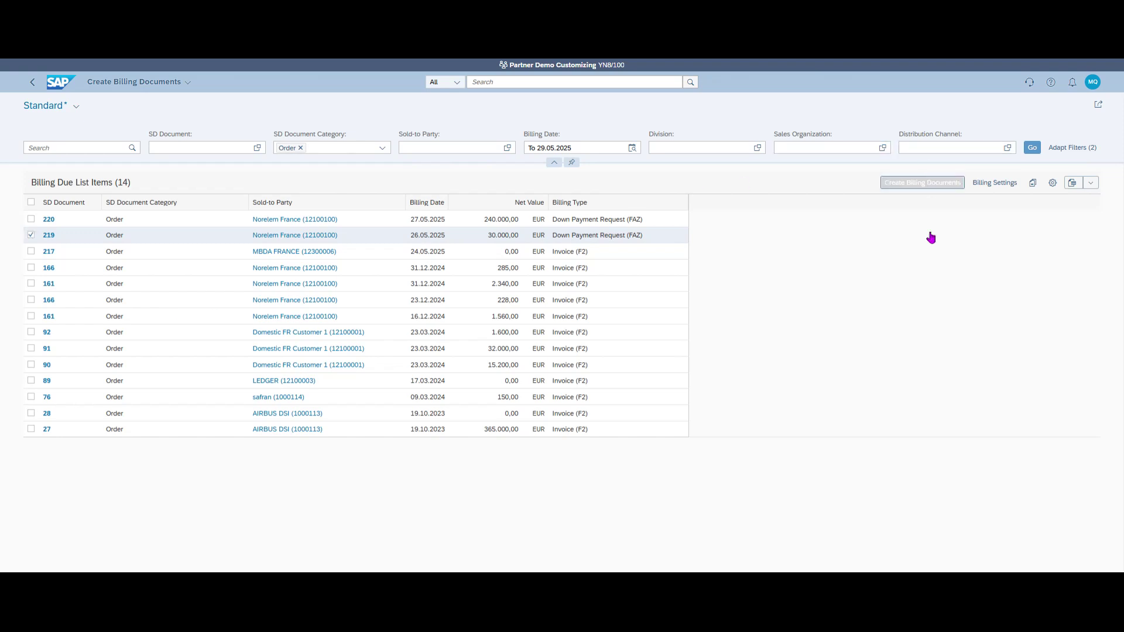
left_click_drag(532, 333, 416, 358)
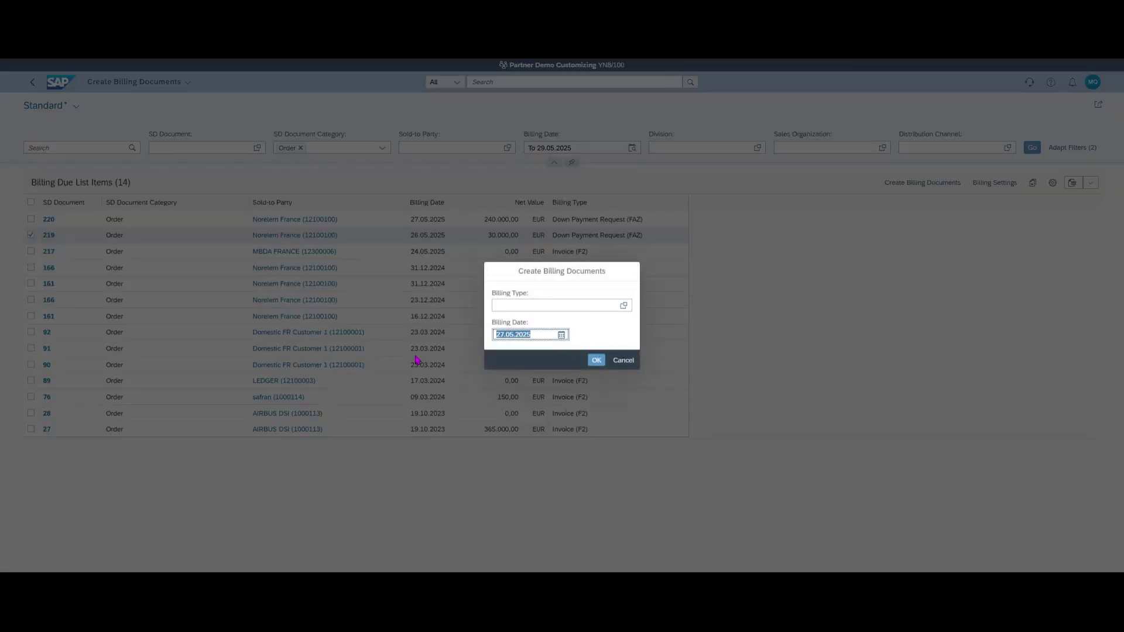
left_click(597, 360)
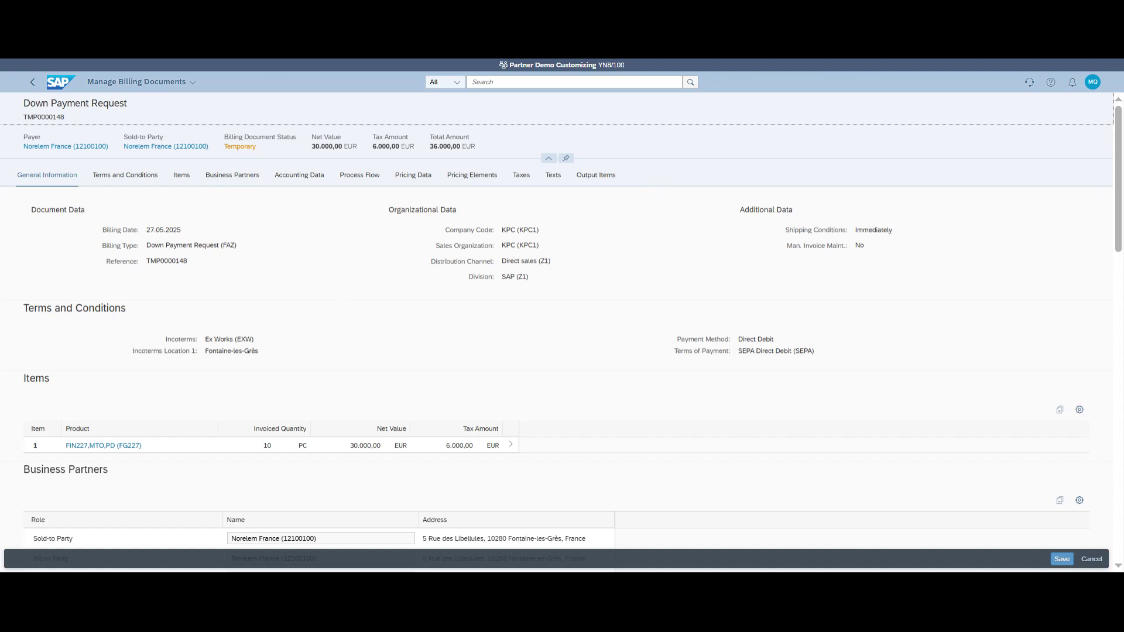
Review the temporary down payment request's terms, items, business partners, process flow, pricing data and pricing elements
left_click(123, 176)
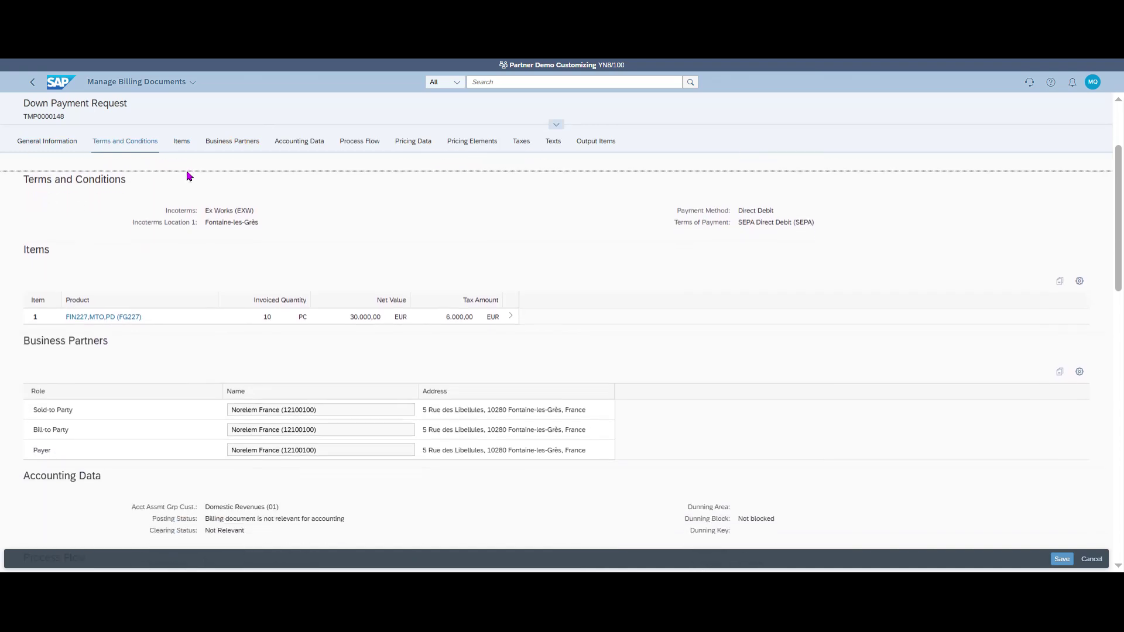
left_click(189, 144)
left_click(236, 144)
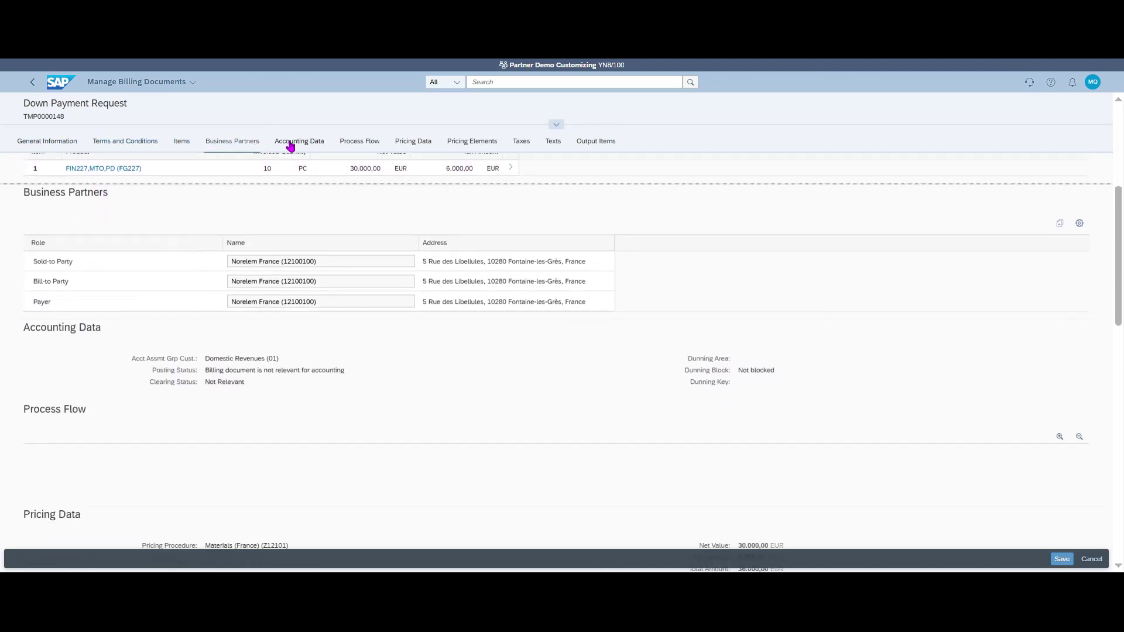
left_click(363, 141)
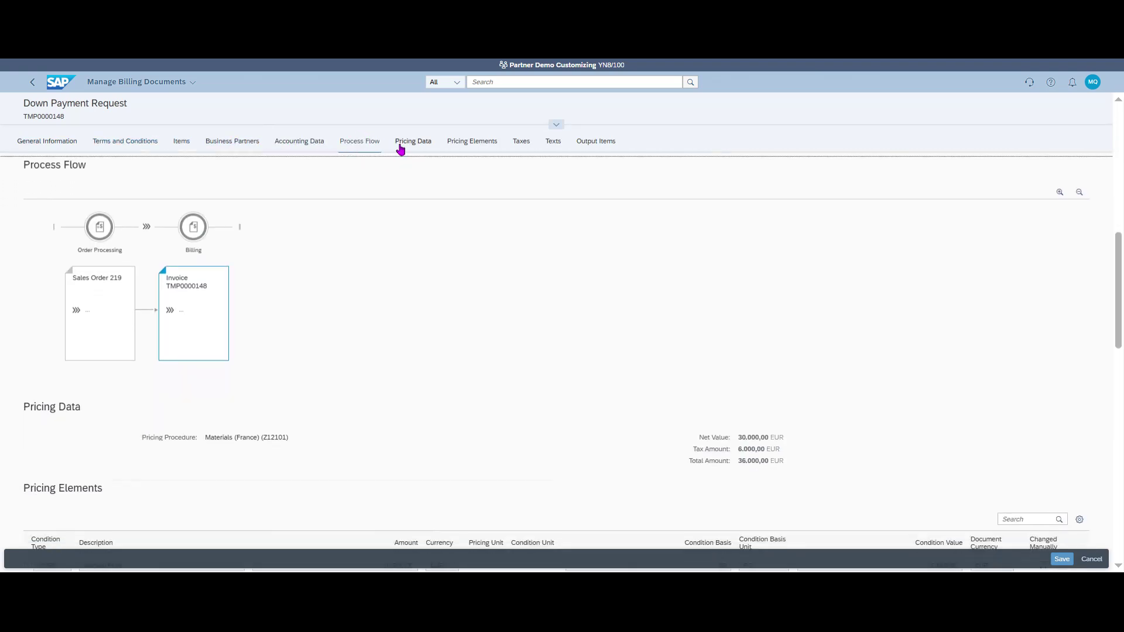
left_click(425, 142)
left_click(482, 143)
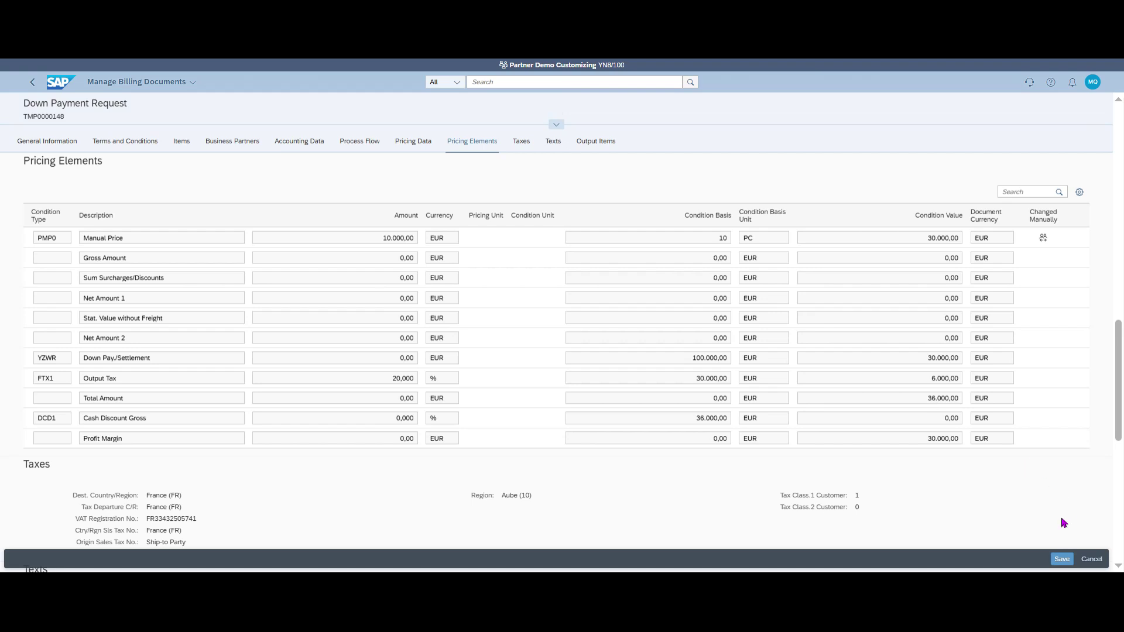
Save the down payment request and check its document number and process flow
left_click(1062, 559)
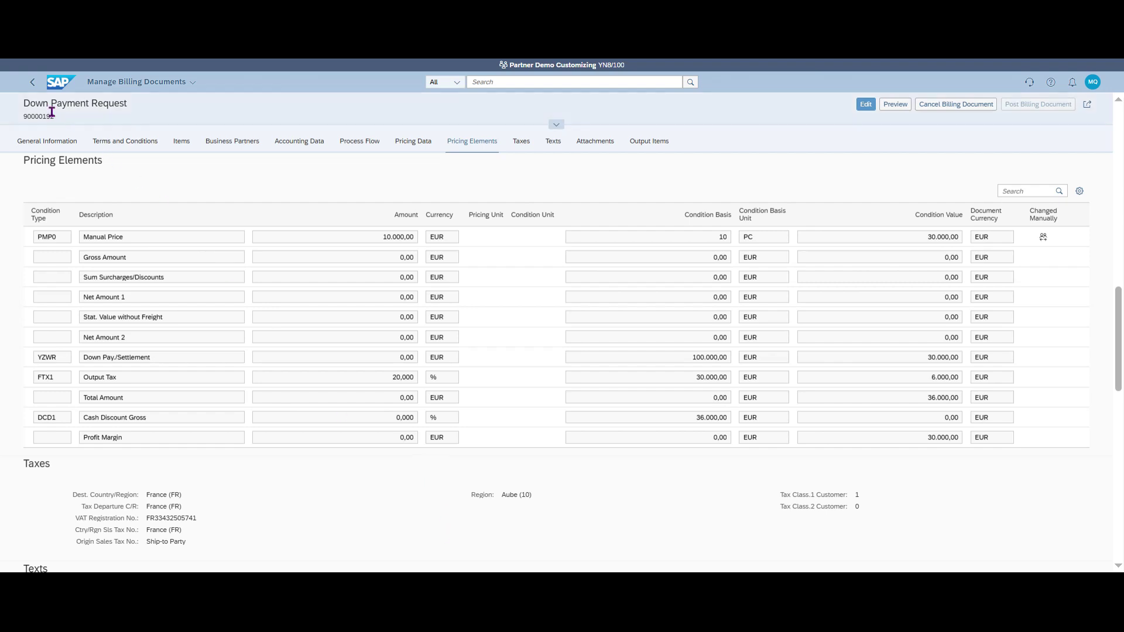
left_click_drag(21, 116, 54, 117)
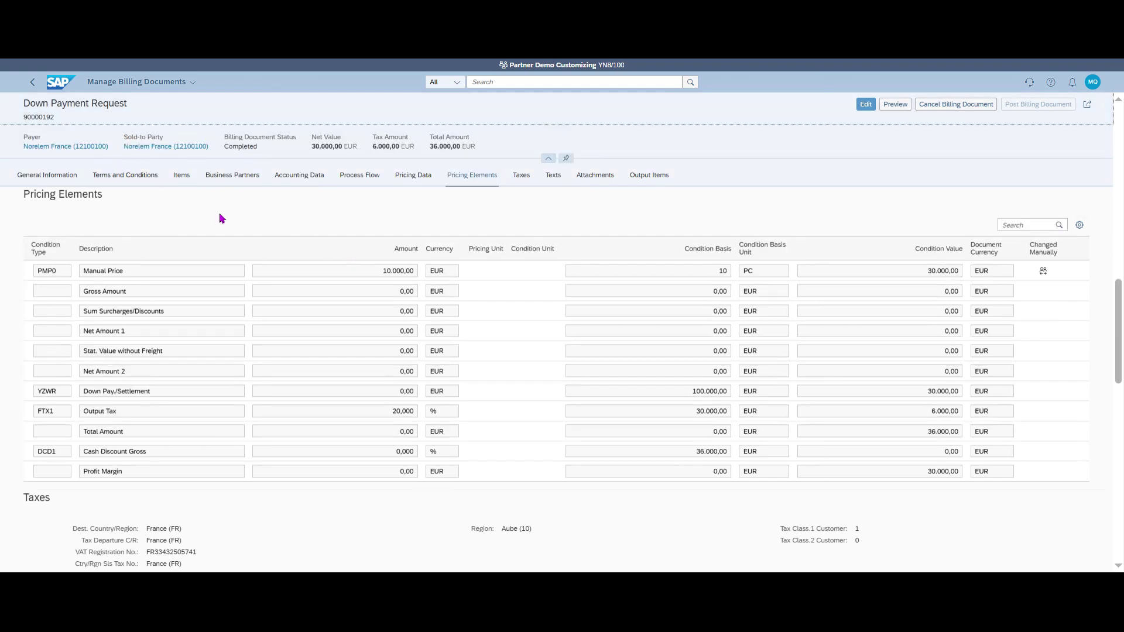
scroll(221, 218, "up", 5)
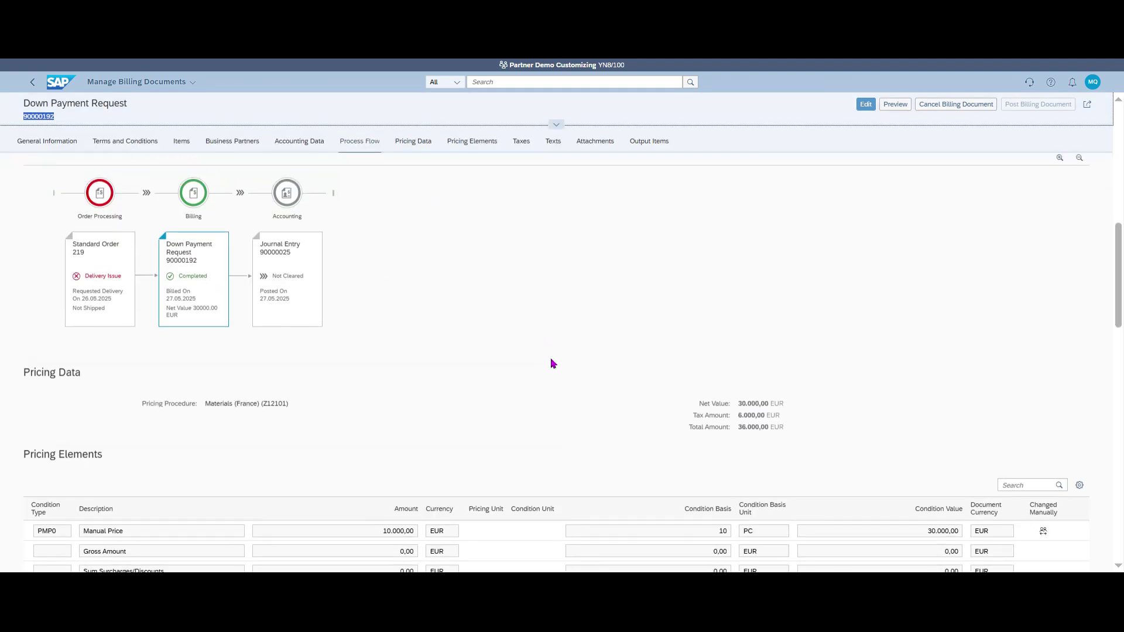
scroll(552, 364, "up", 1)
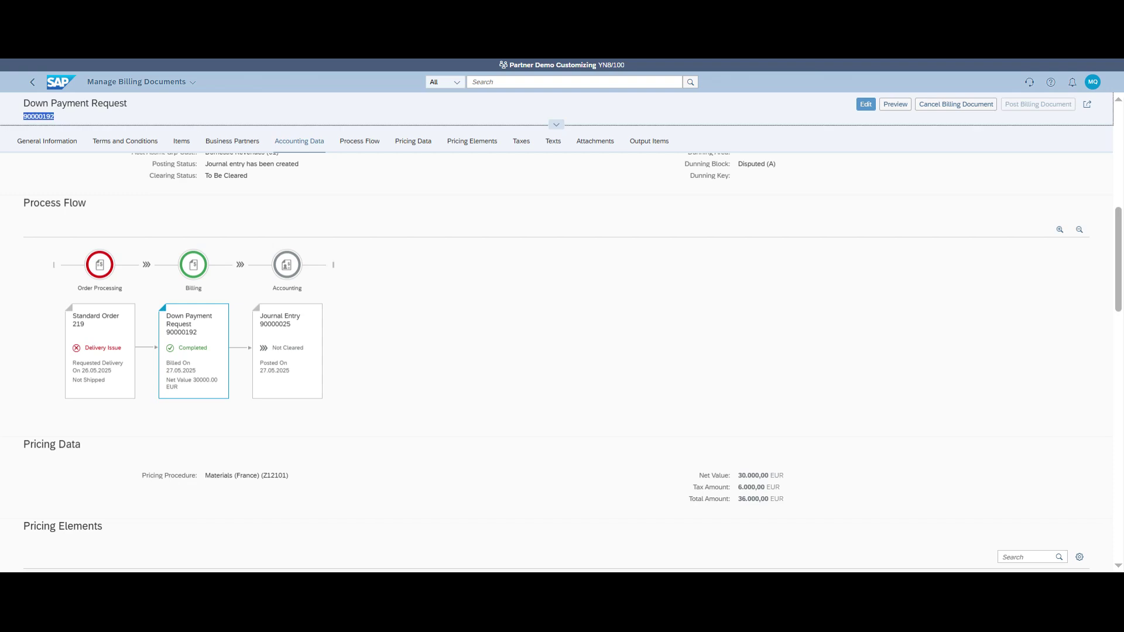
Return to the home page, search the apps for Manage Billing Documents and open that app
left_click(63, 89)
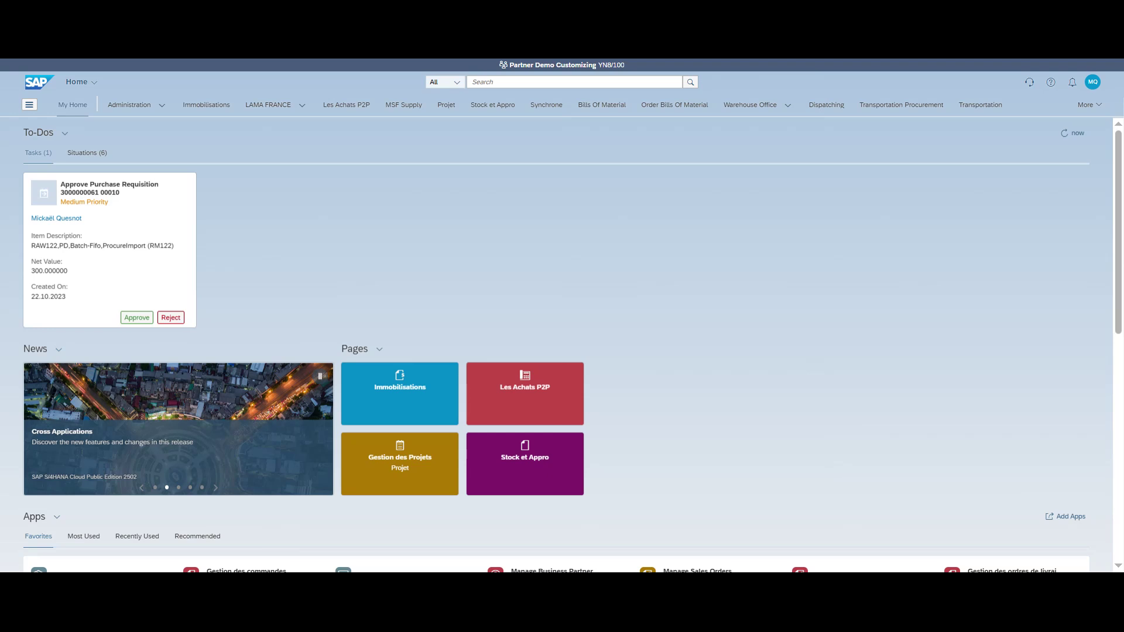
left_click(475, 85)
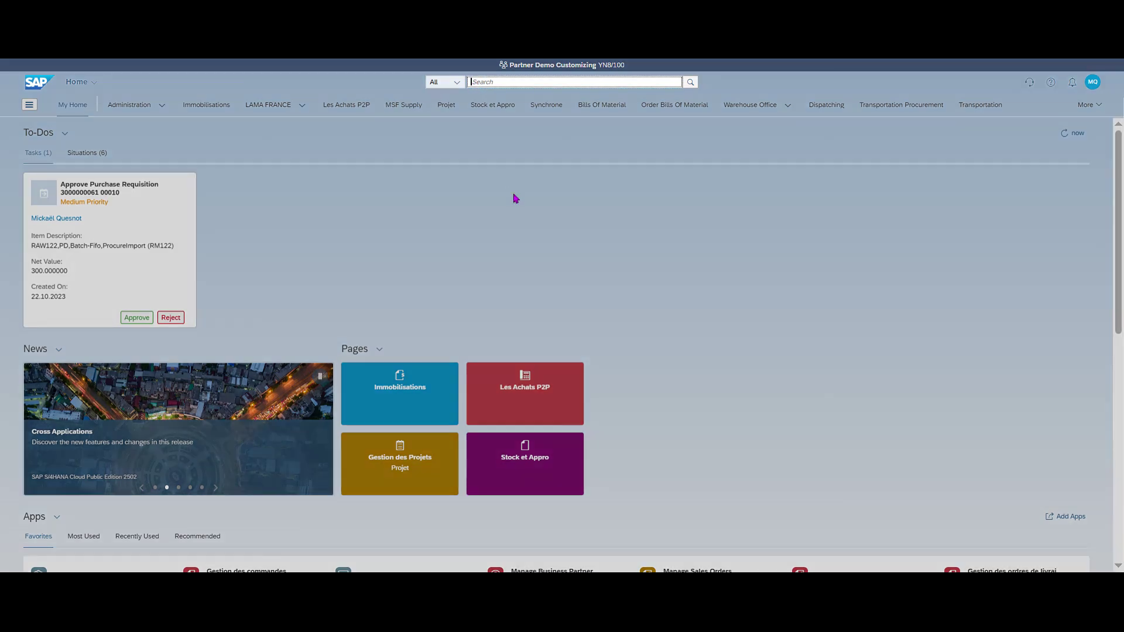
left_click(457, 82)
left_click(454, 111)
type("Manage Billing Documents")
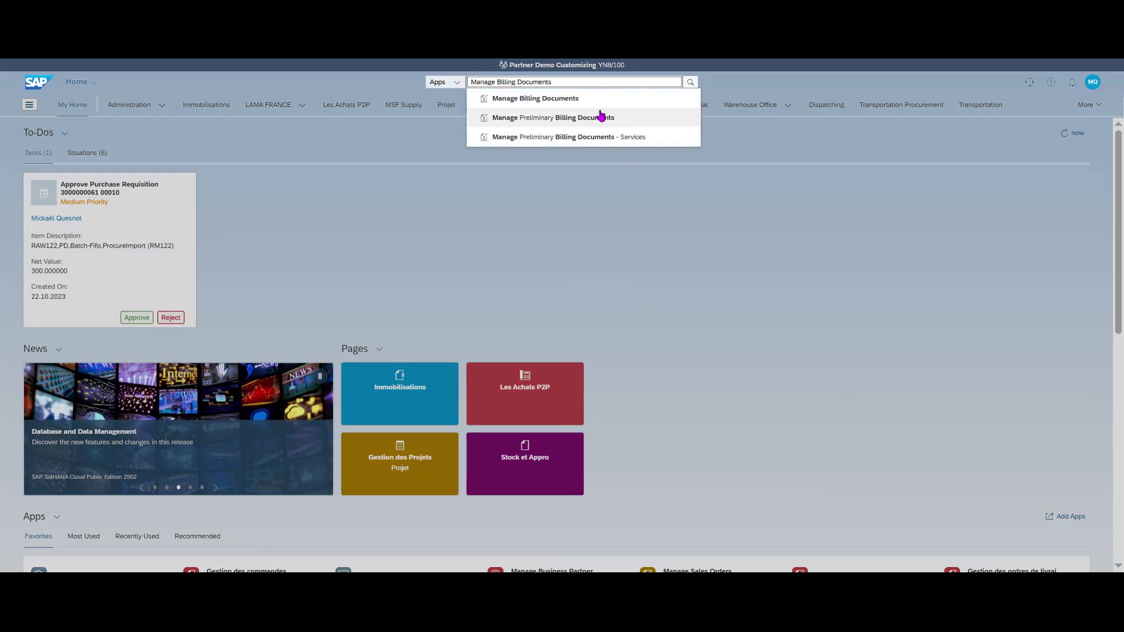
left_click(592, 104)
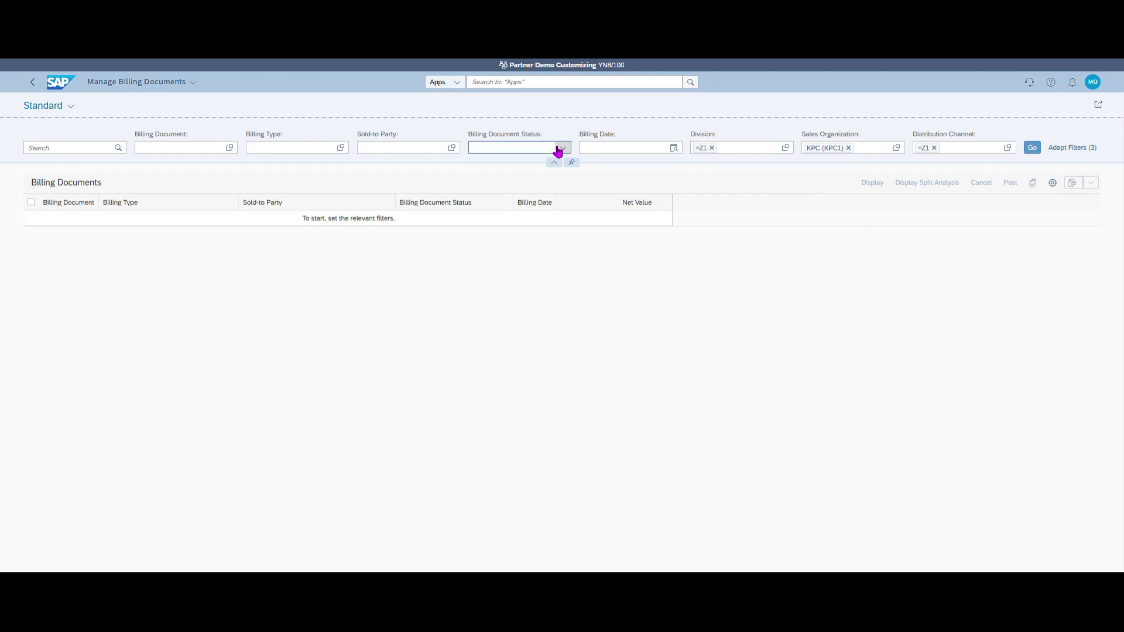
List the billing documents with the single billing date 27.05.2025
left_click(674, 147)
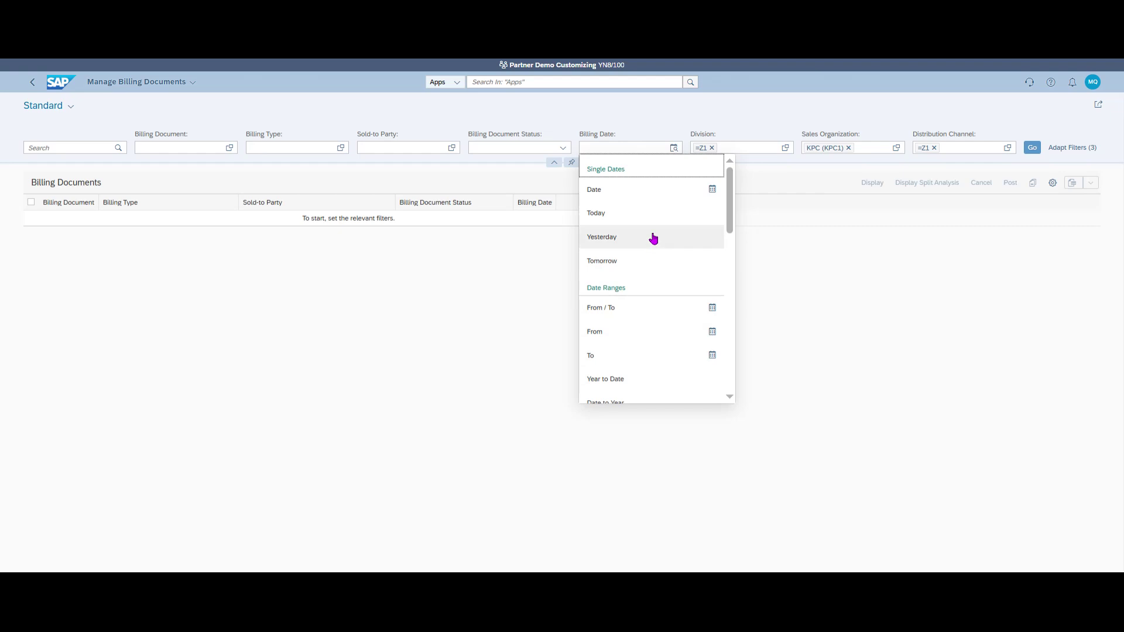
left_click(647, 189)
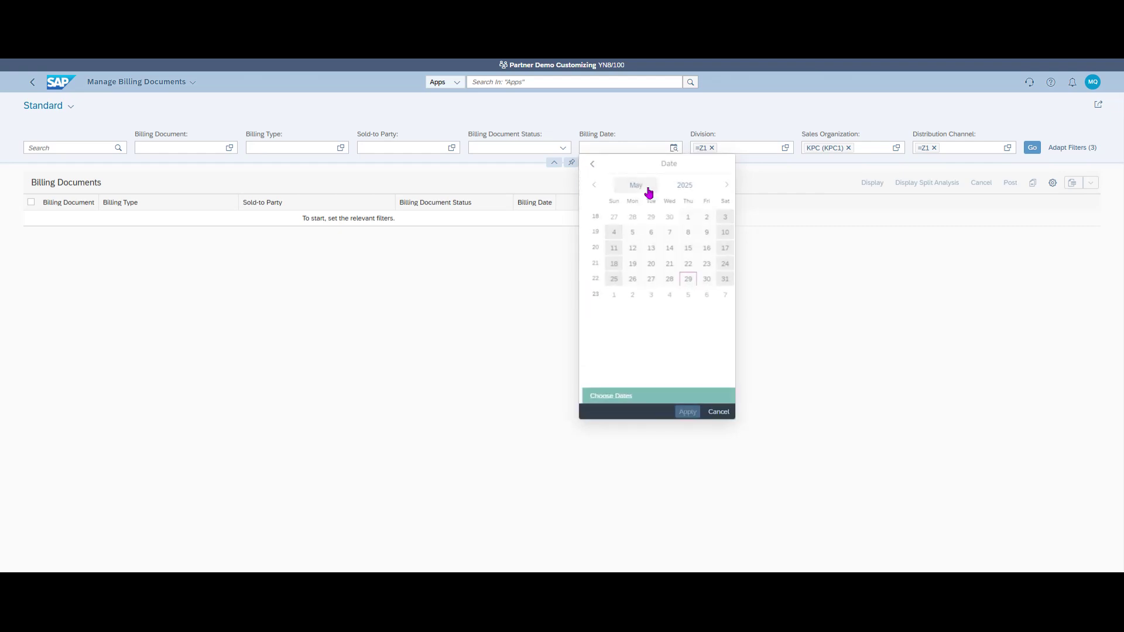
left_click(647, 279)
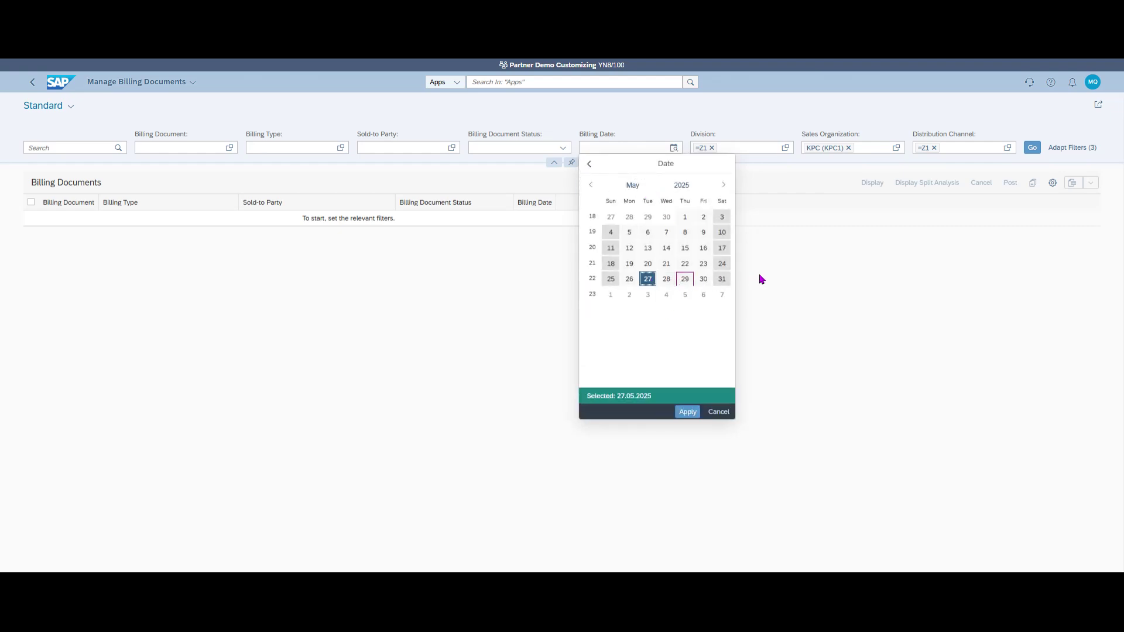
left_click(687, 412)
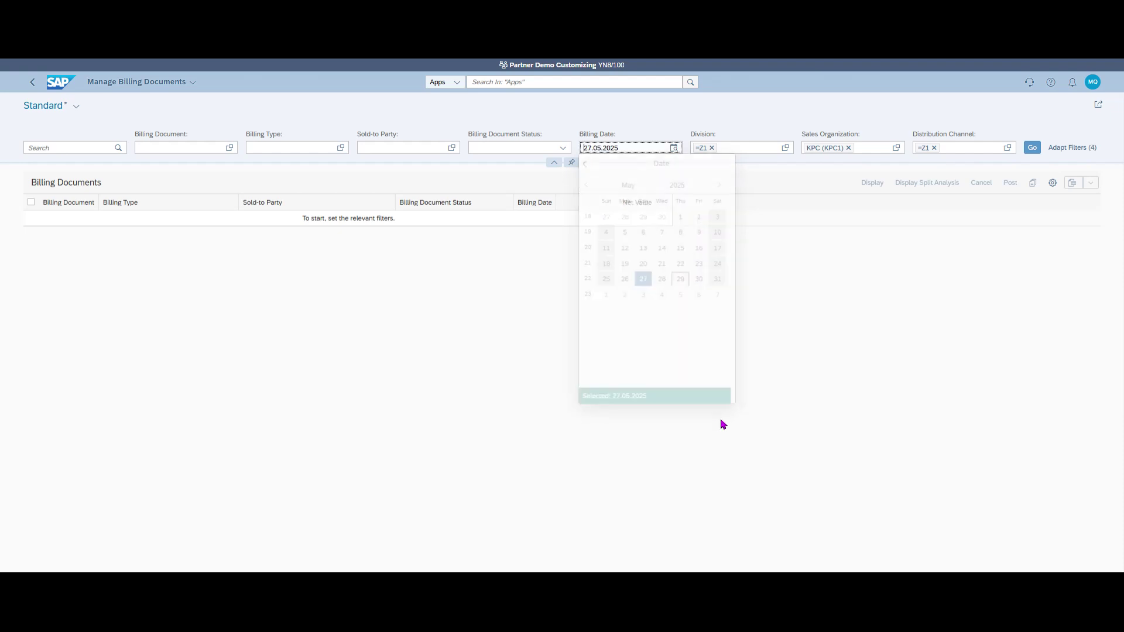
left_click(1032, 148)
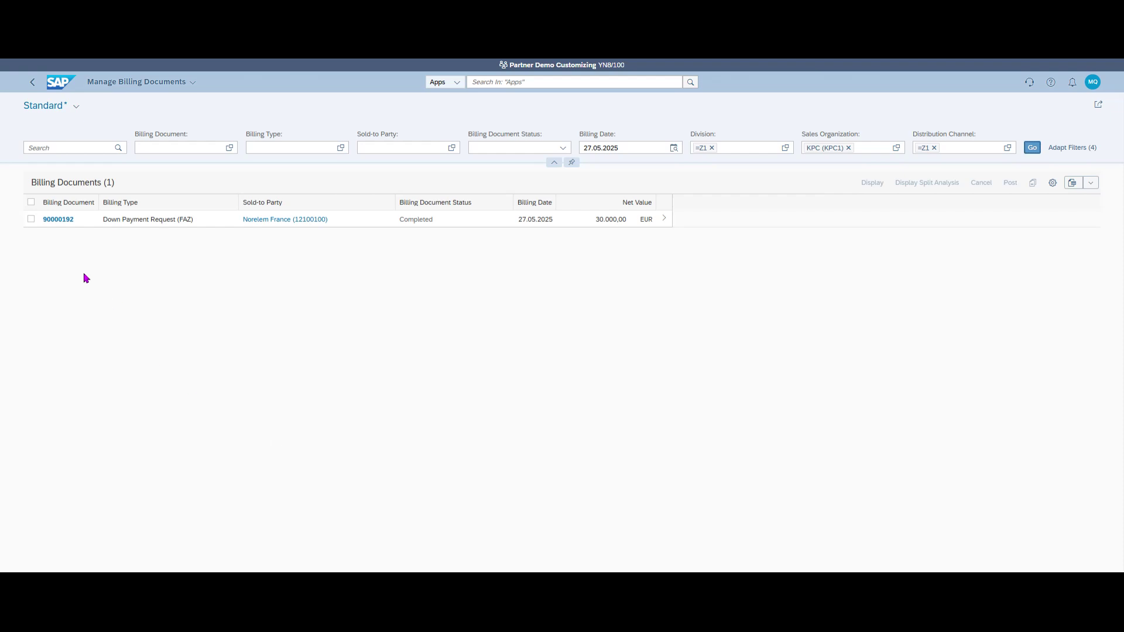
Display the listed Norelem France down payment request, select its output item and preview the billing document
left_click(31, 219)
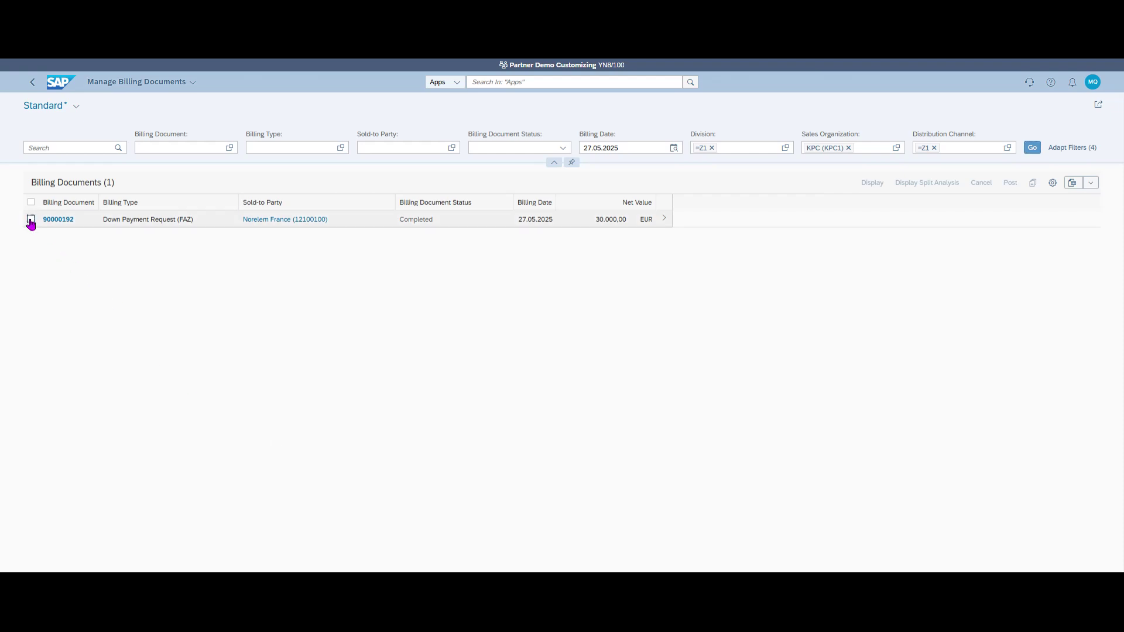
left_click(872, 184)
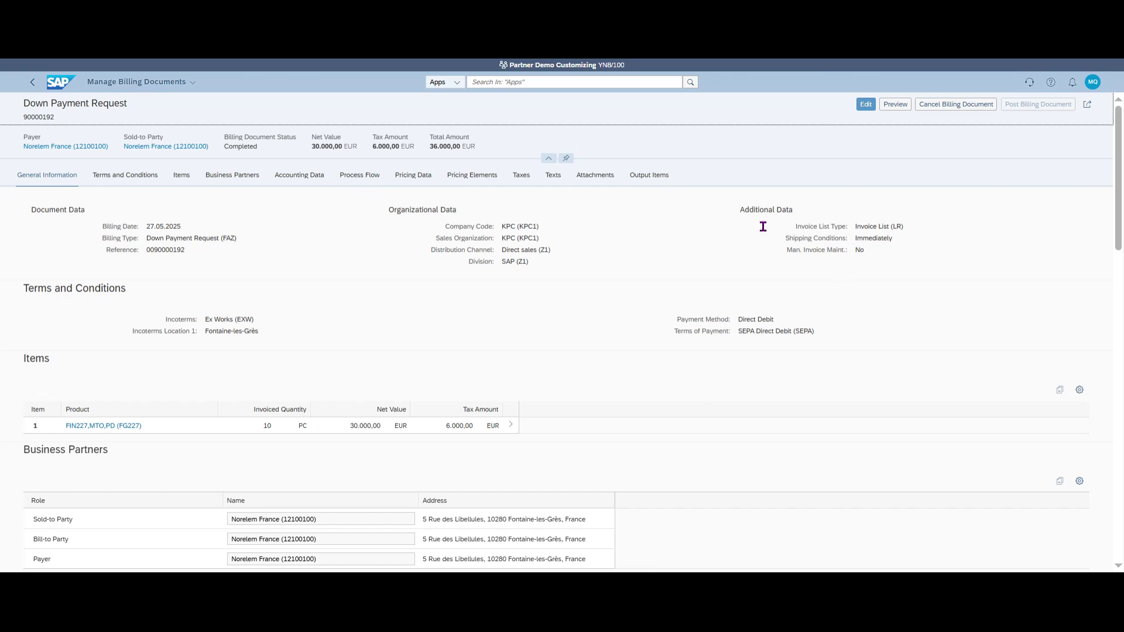
left_click(644, 175)
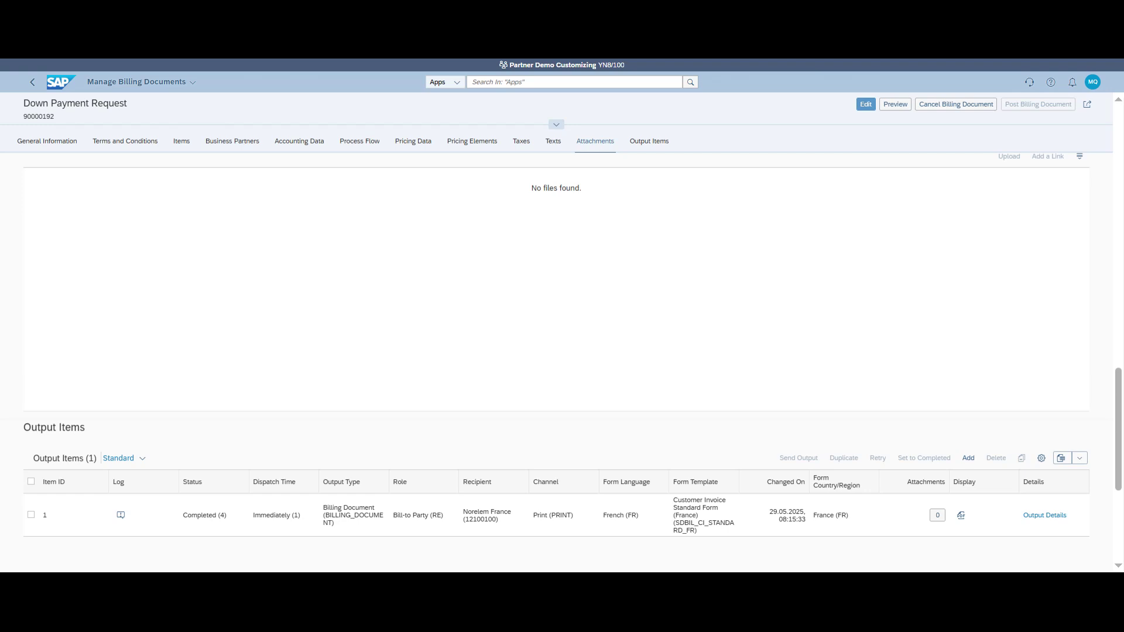
left_click(32, 518)
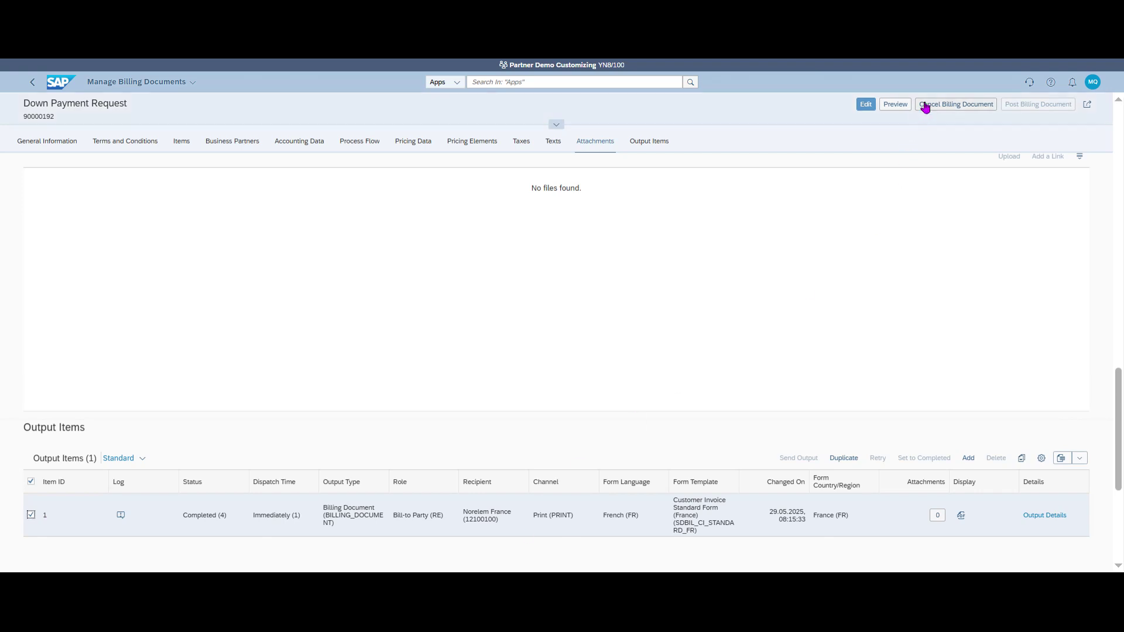
left_click(907, 106)
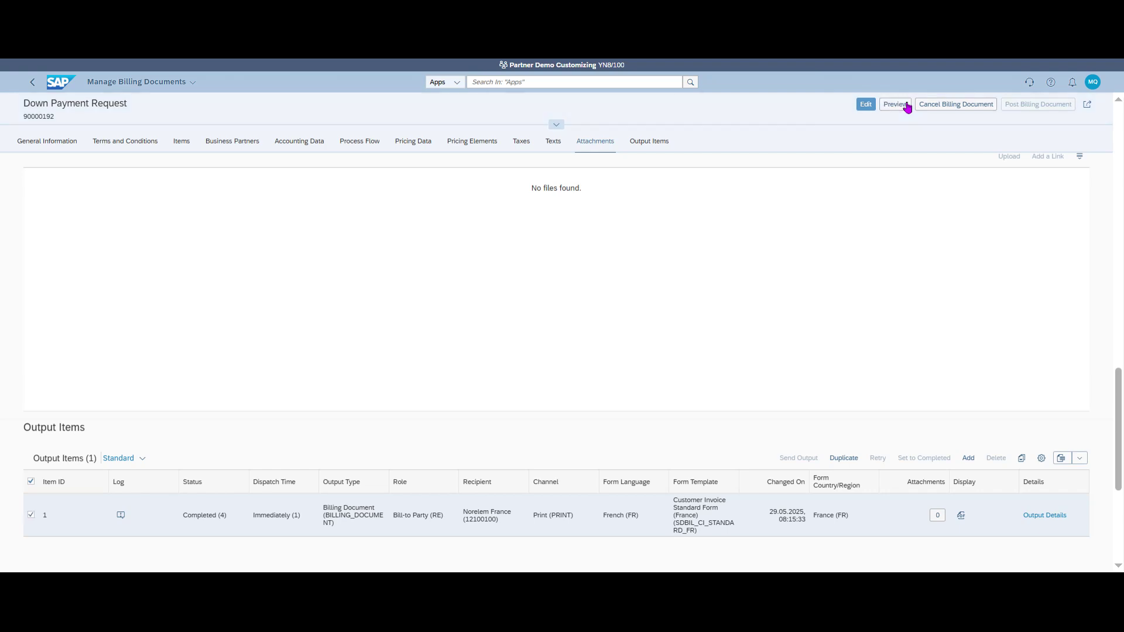